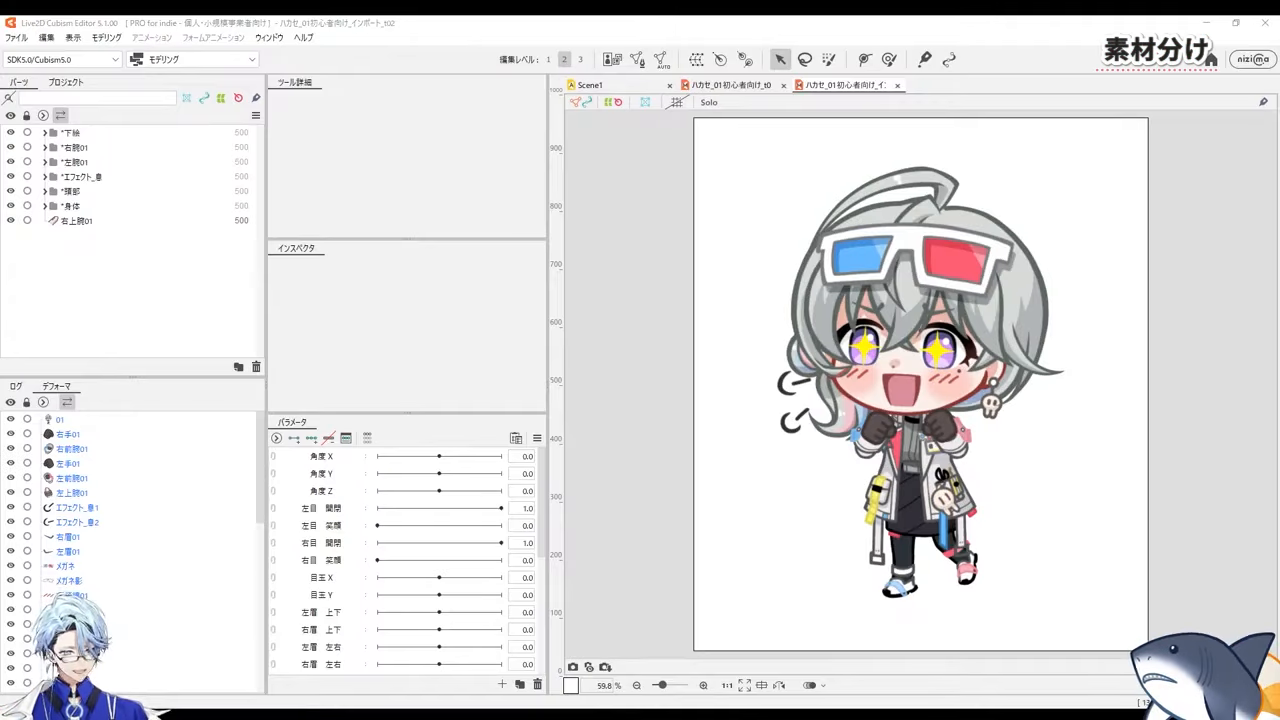
# Step: Isolate the 目キラ左 and 目キラ右 sparkles and the 左目 and 右目 parts in Solo view to examine how the eyes are separated
pyautogui.scroll(5, 1008, 308)
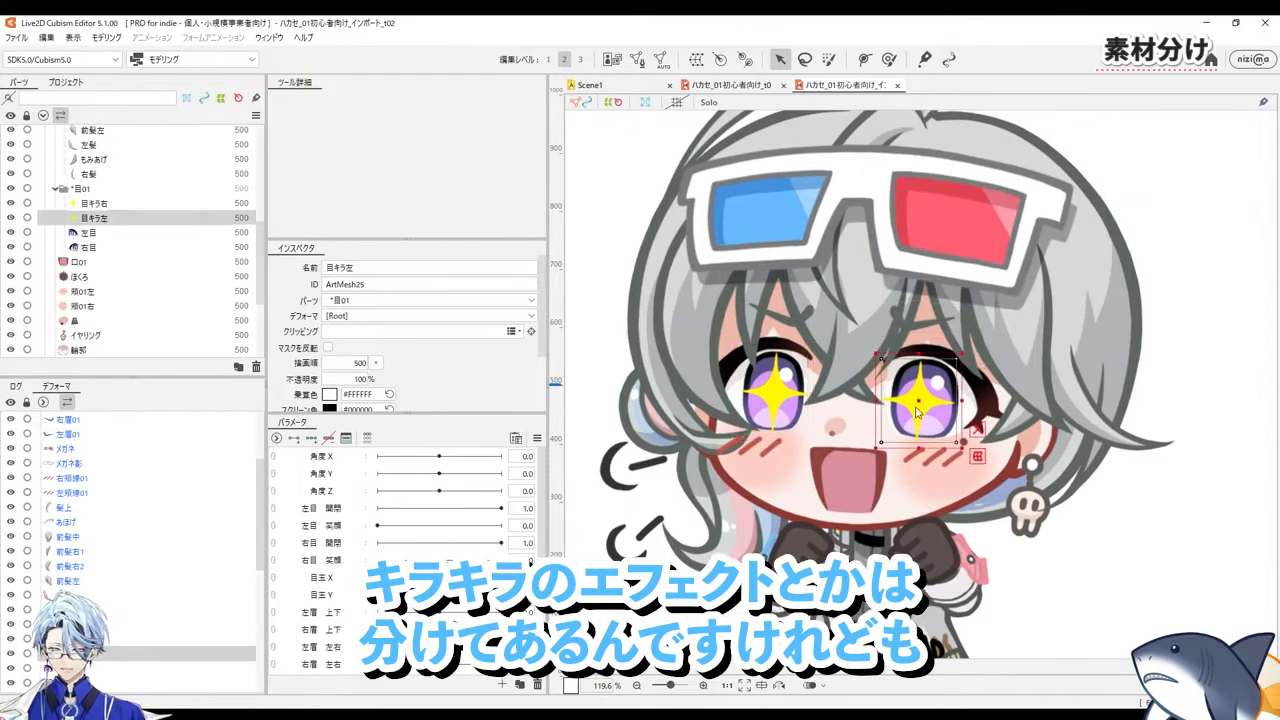
pyautogui.press('s')
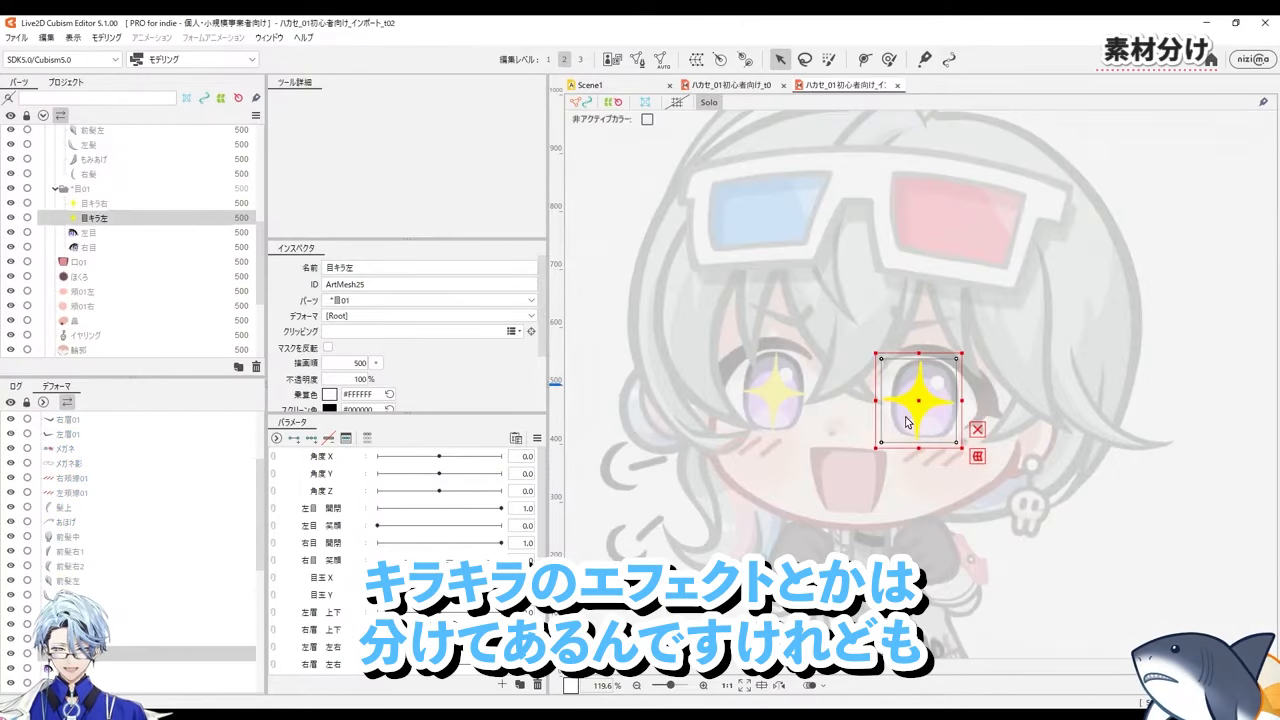
pyautogui.scroll(2, 908, 418)
pyautogui.click(698, 370)
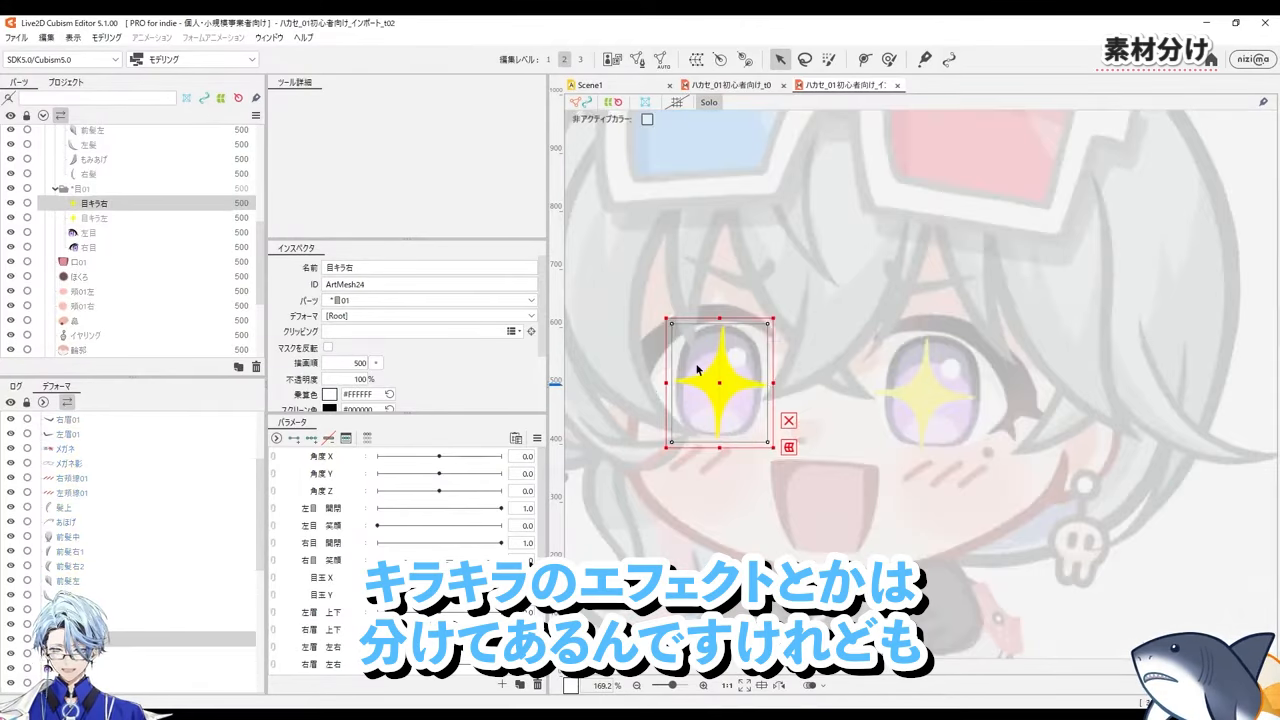
pyautogui.press('s')
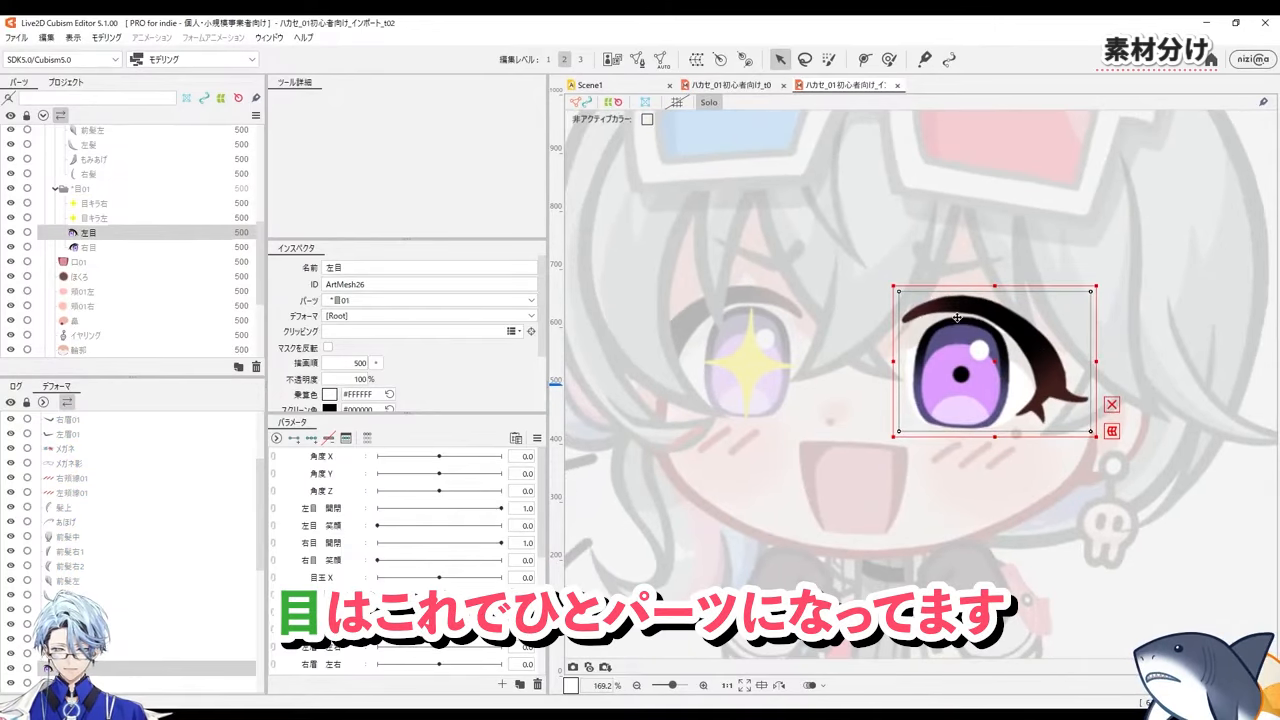
pyautogui.click(126, 247)
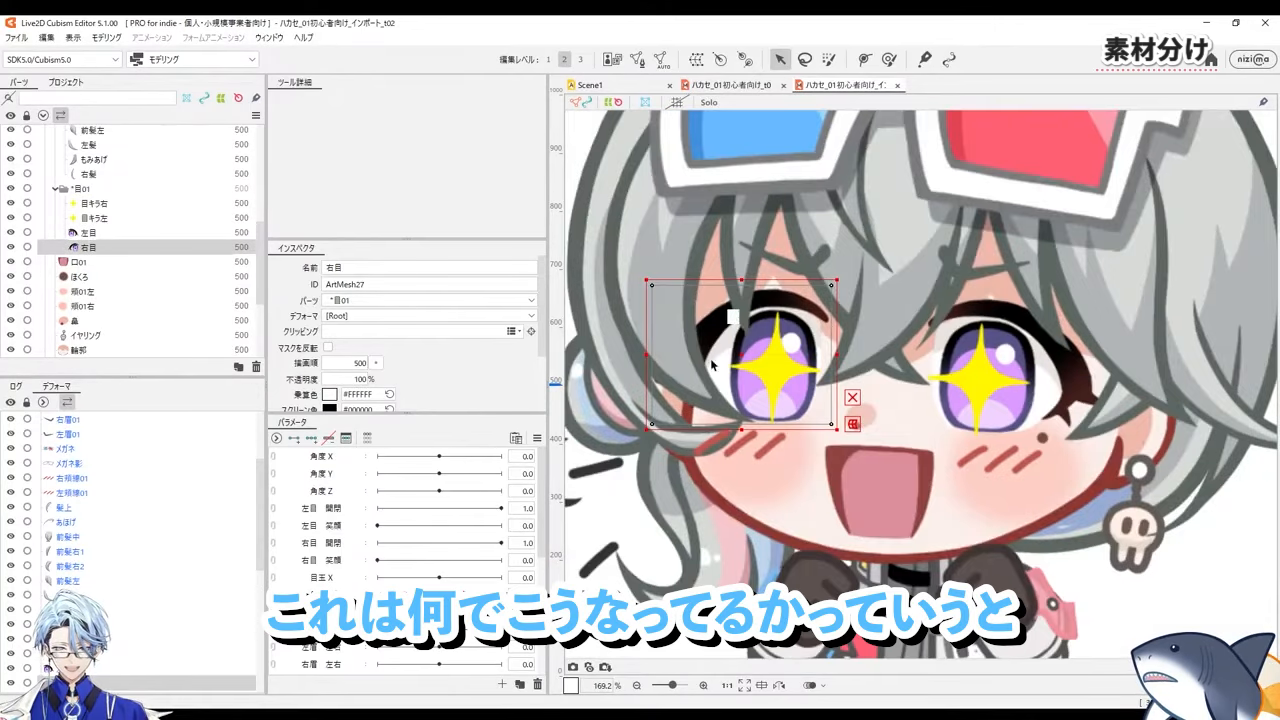
# Step: Examine the part separation around the character's eyes and mouth
pyautogui.scroll(-3, 824, 380)
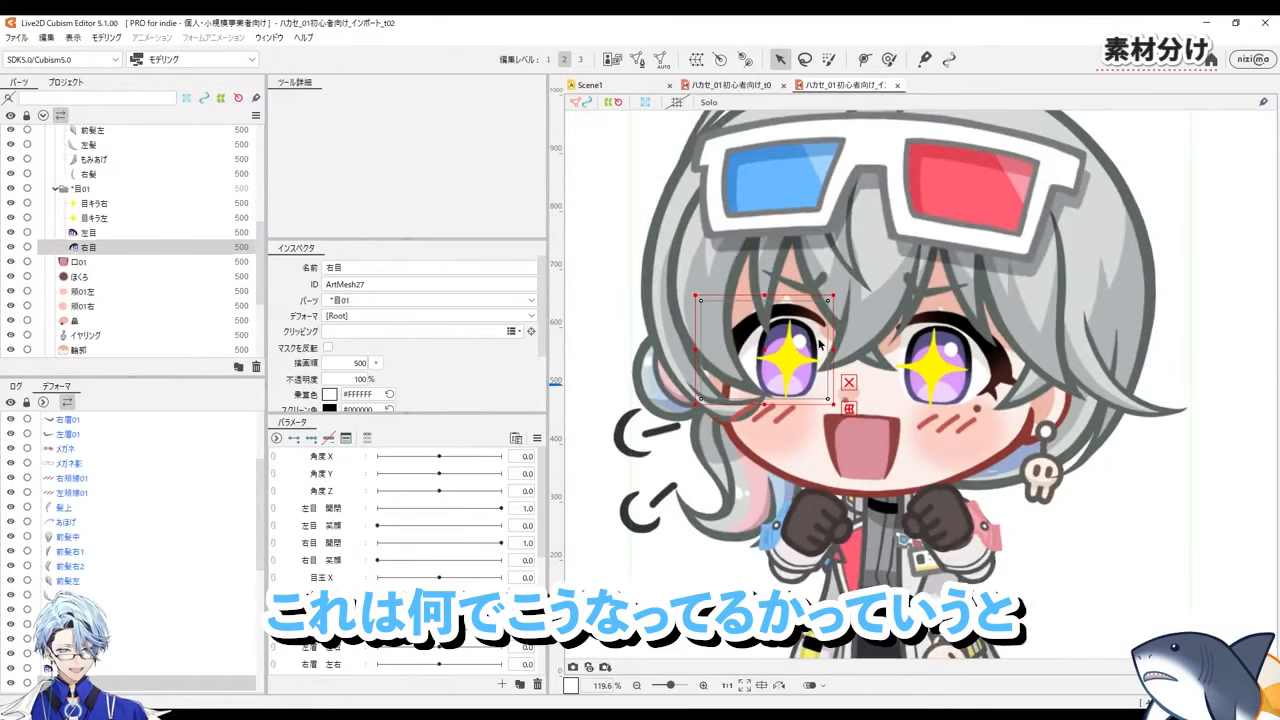
pyautogui.moveTo(840, 333); pyautogui.dragTo(841, 349)
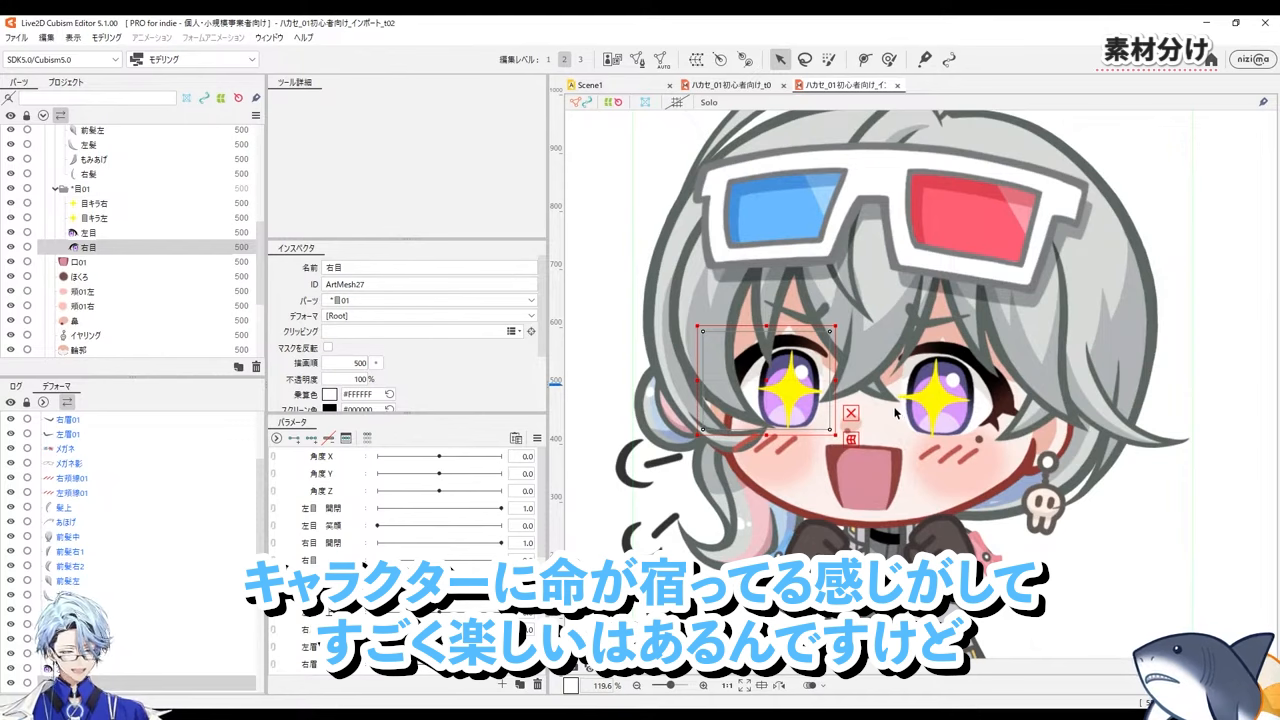
pyautogui.scroll(3, 908, 410)
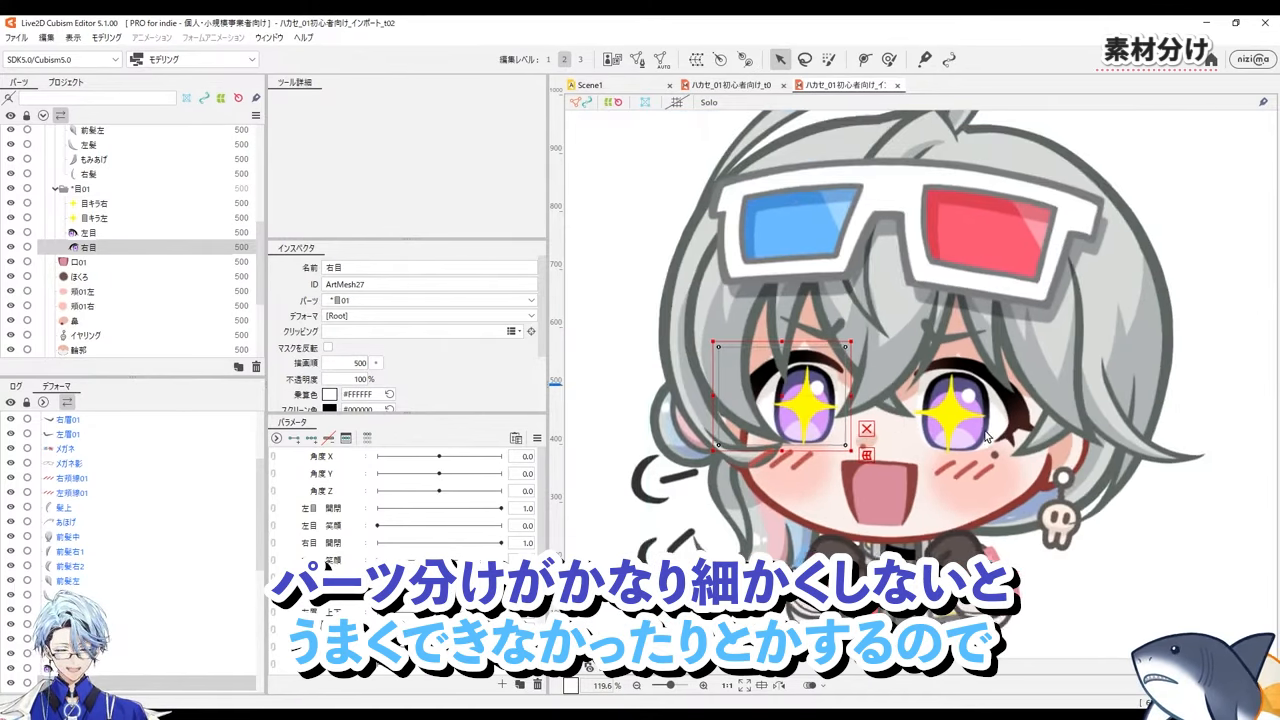
pyautogui.scroll(-3, 992, 440)
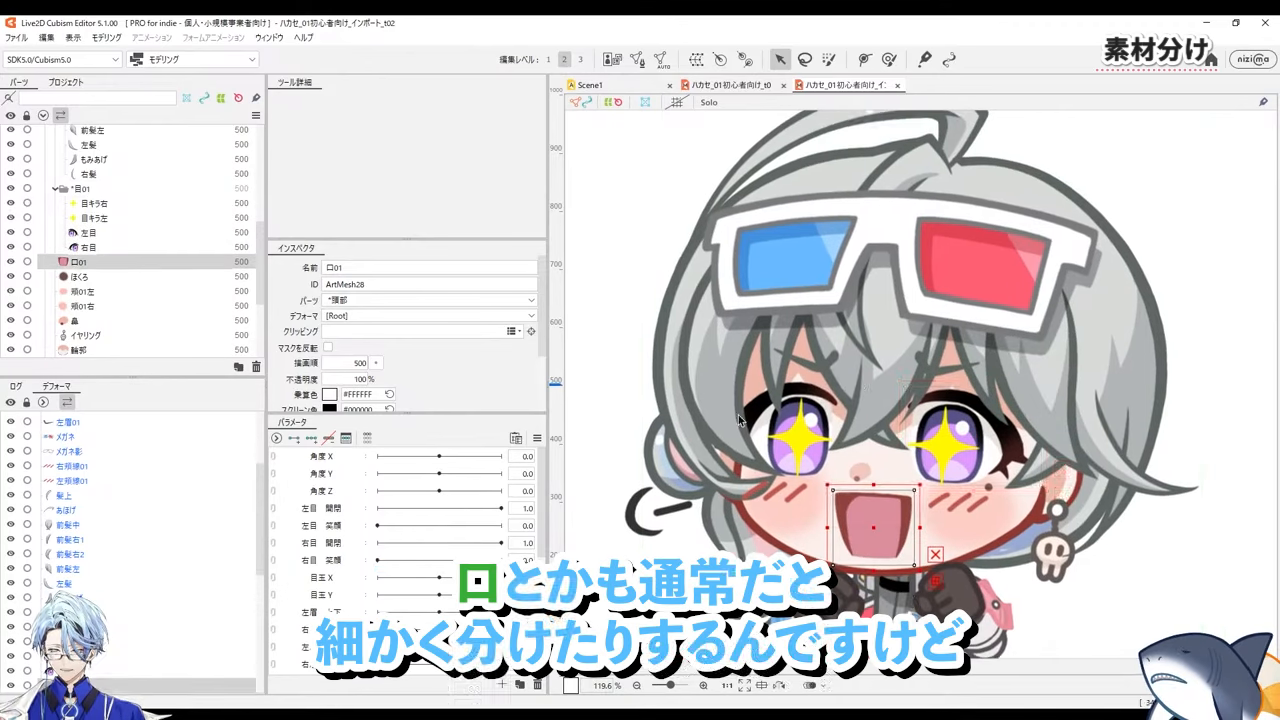
pyautogui.scroll(2, 808, 424)
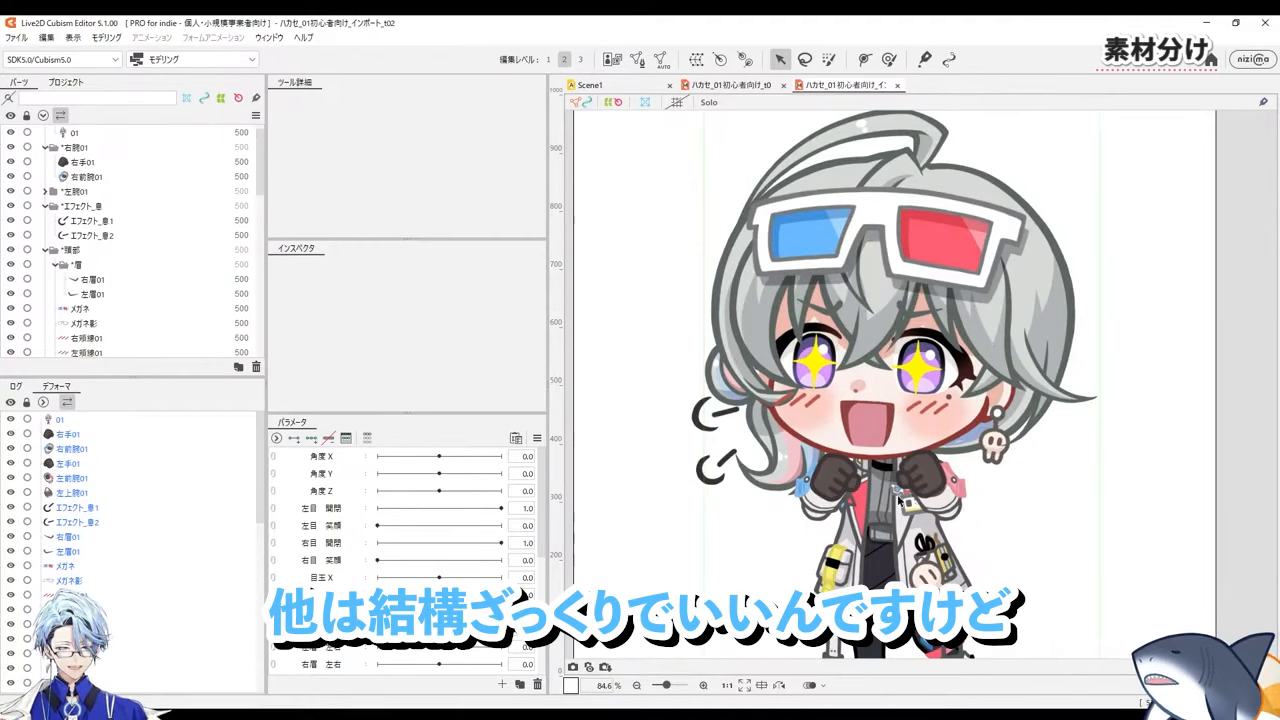
# Step: Pick parts under the cursor around the head, including 髪ベース, to examine the hair's part separation, and clear the selection
pyautogui.click(985, 348)
pyautogui.rightClick(985, 348)
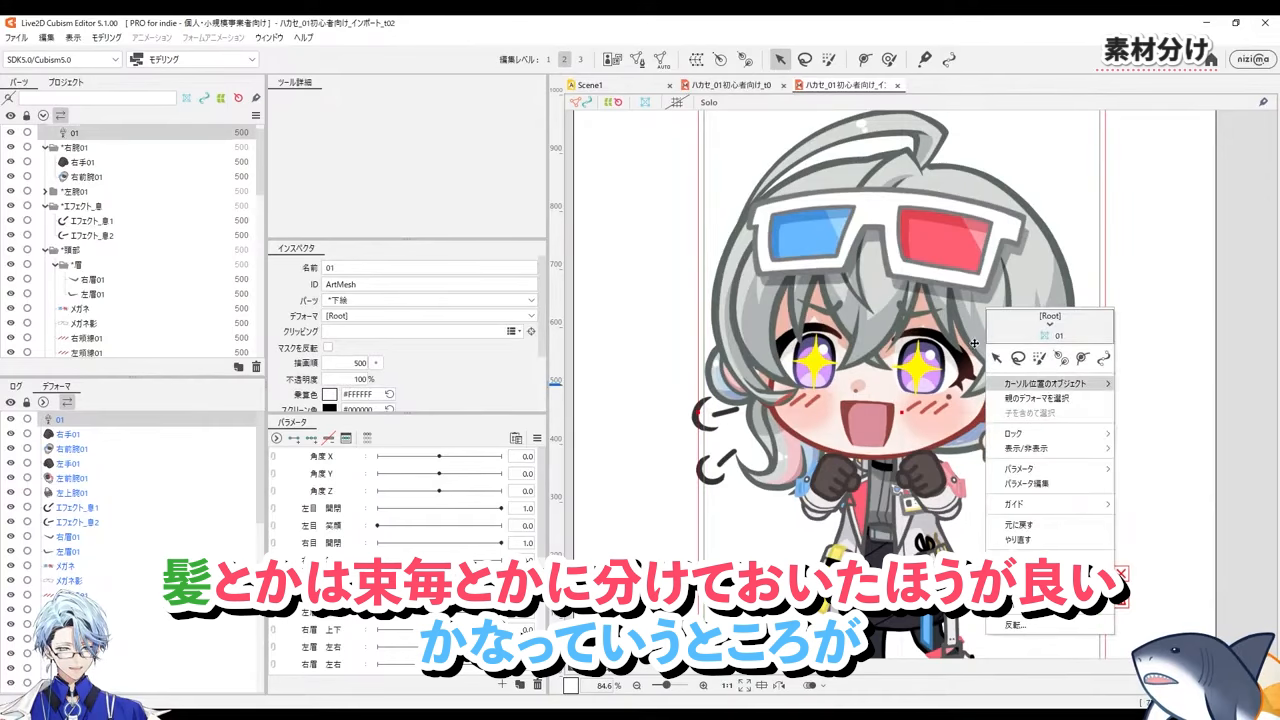
pyautogui.click(689, 348)
pyautogui.rightClick(764, 344)
pyautogui.click(822, 397)
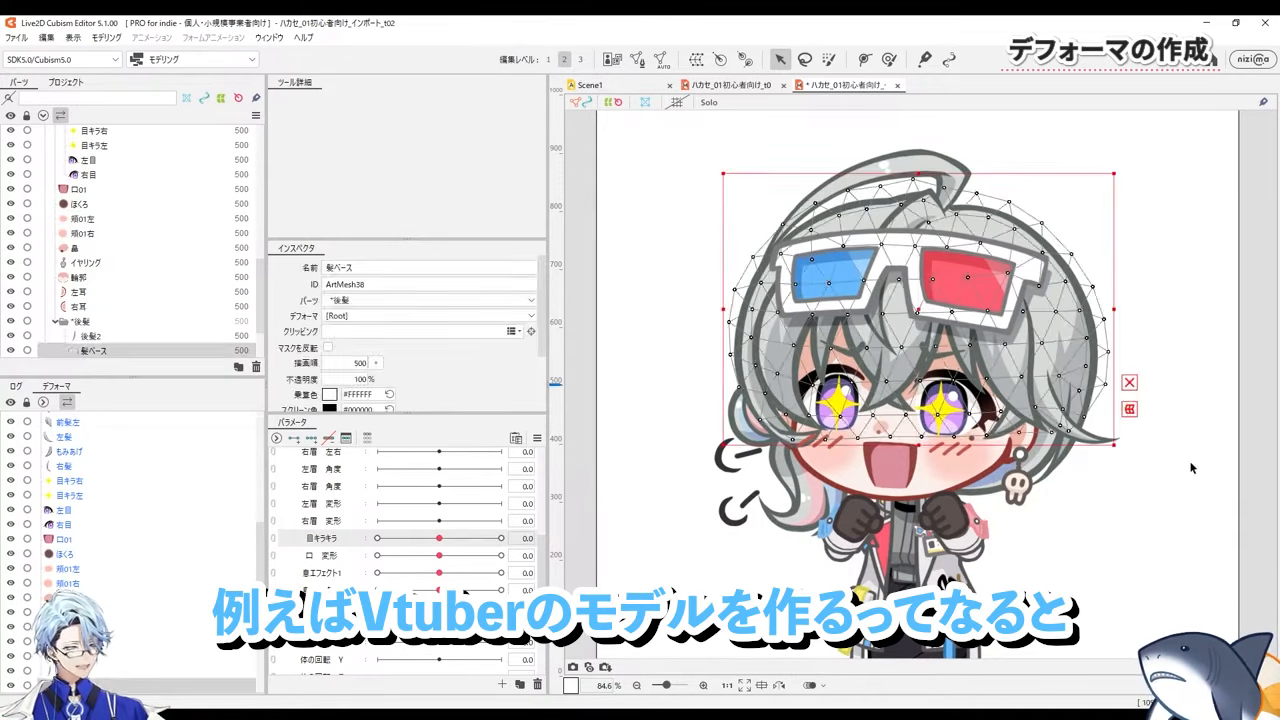
pyautogui.click(600, 262)
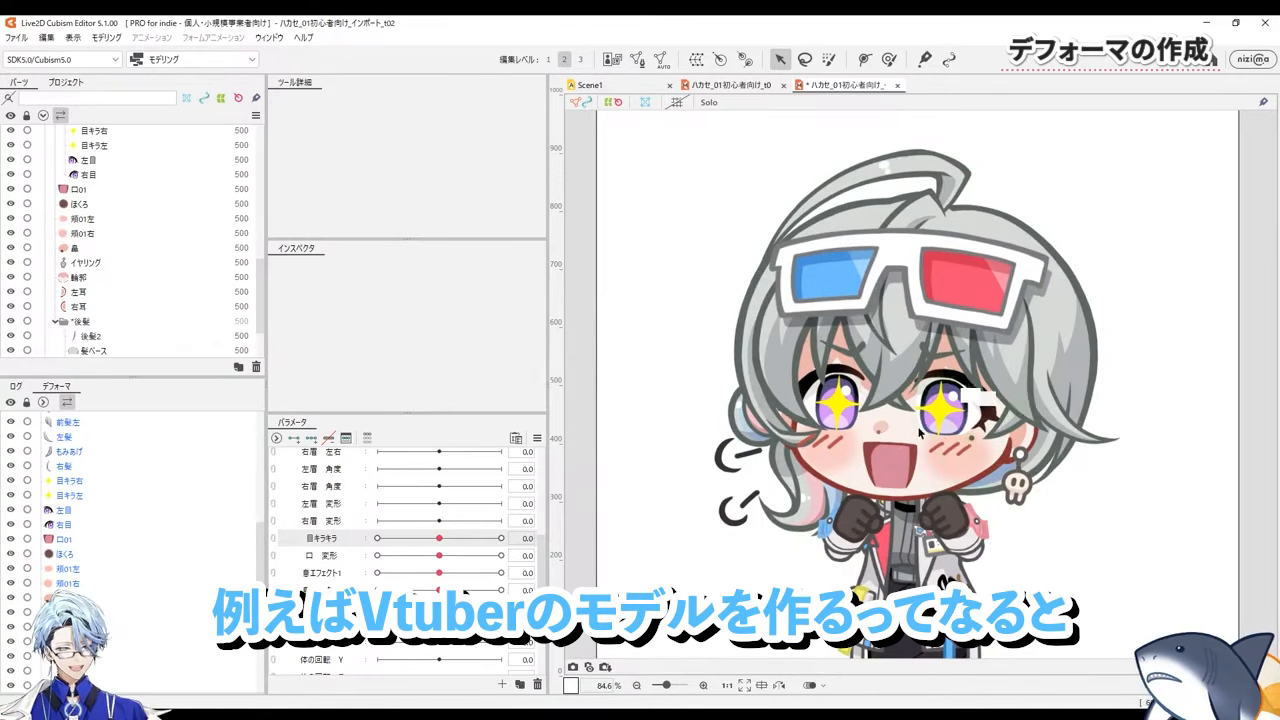
pyautogui.moveTo(915, 429)
pyautogui.mouseDown()
pyautogui.moveTo(935, 415)
pyautogui.moveTo(927, 422)
pyautogui.mouseUp()
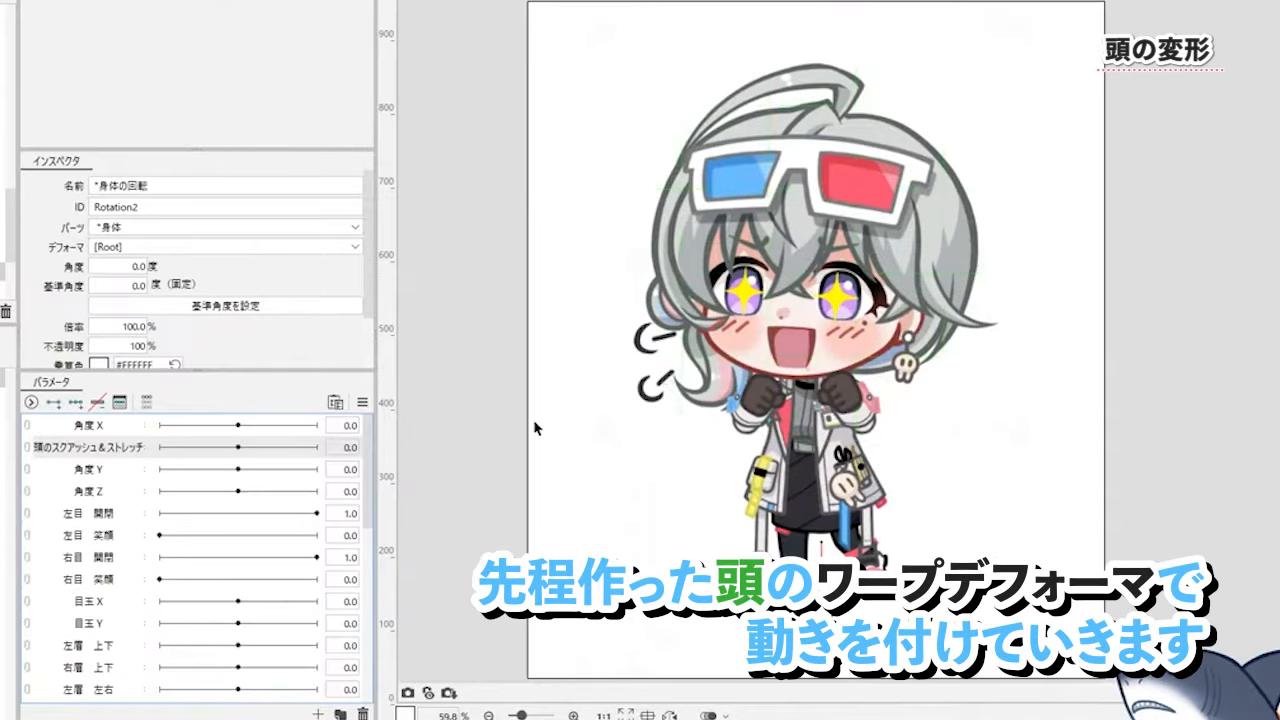
# Step: Add three keys on 頭のスクアッシュ&ストレッチ for the *頭部の曲面 warp deformer; at value 1.0, narrow it and raise its upper edge
pyautogui.click(594, 437)
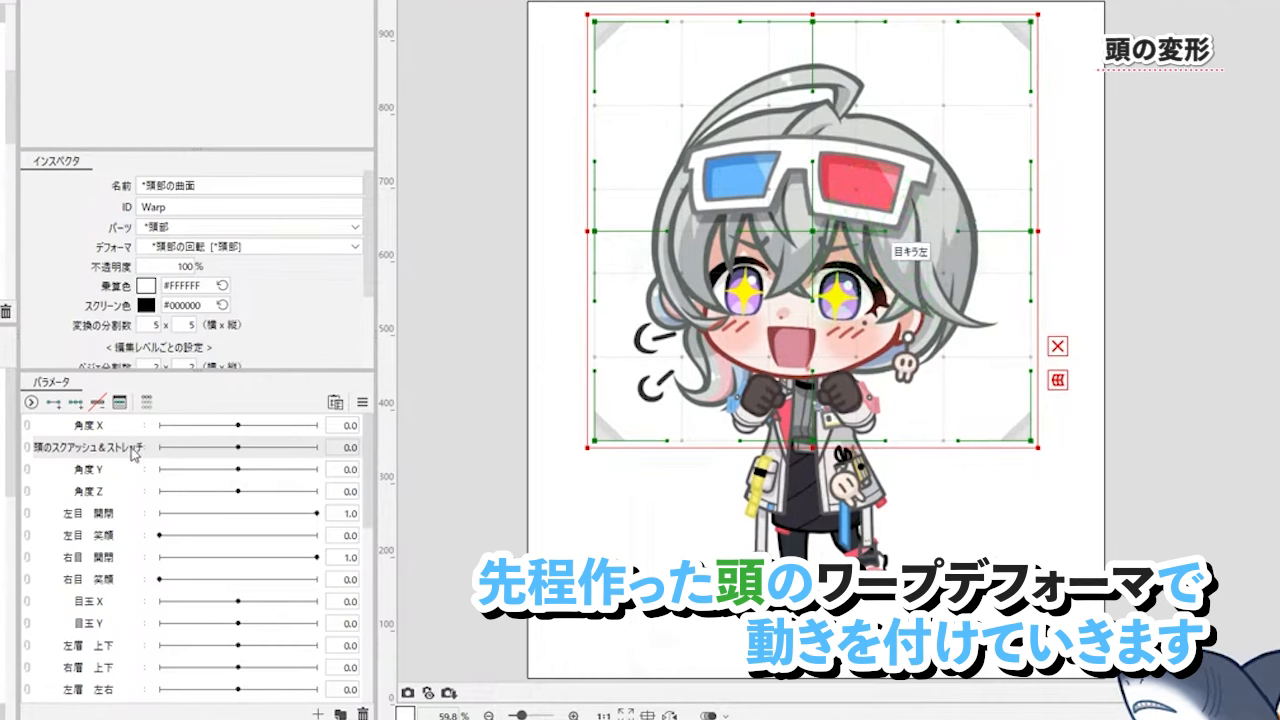
pyautogui.click(78, 403)
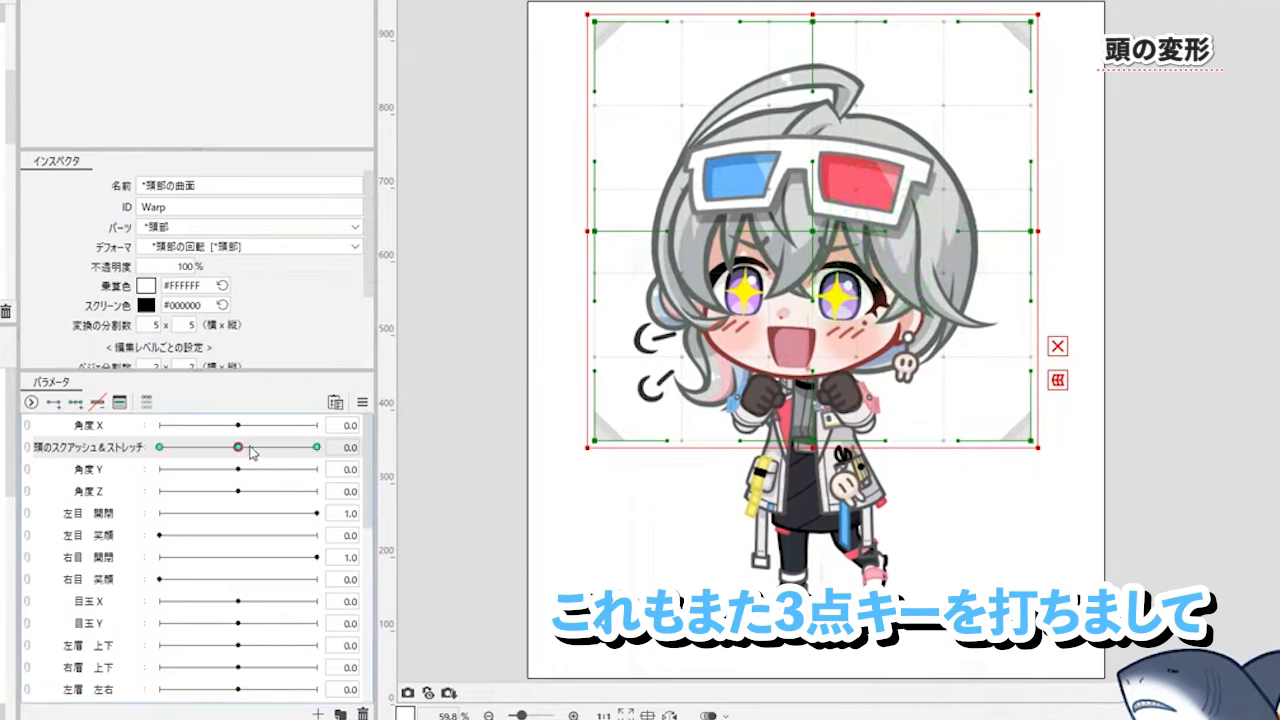
pyautogui.click(316, 447)
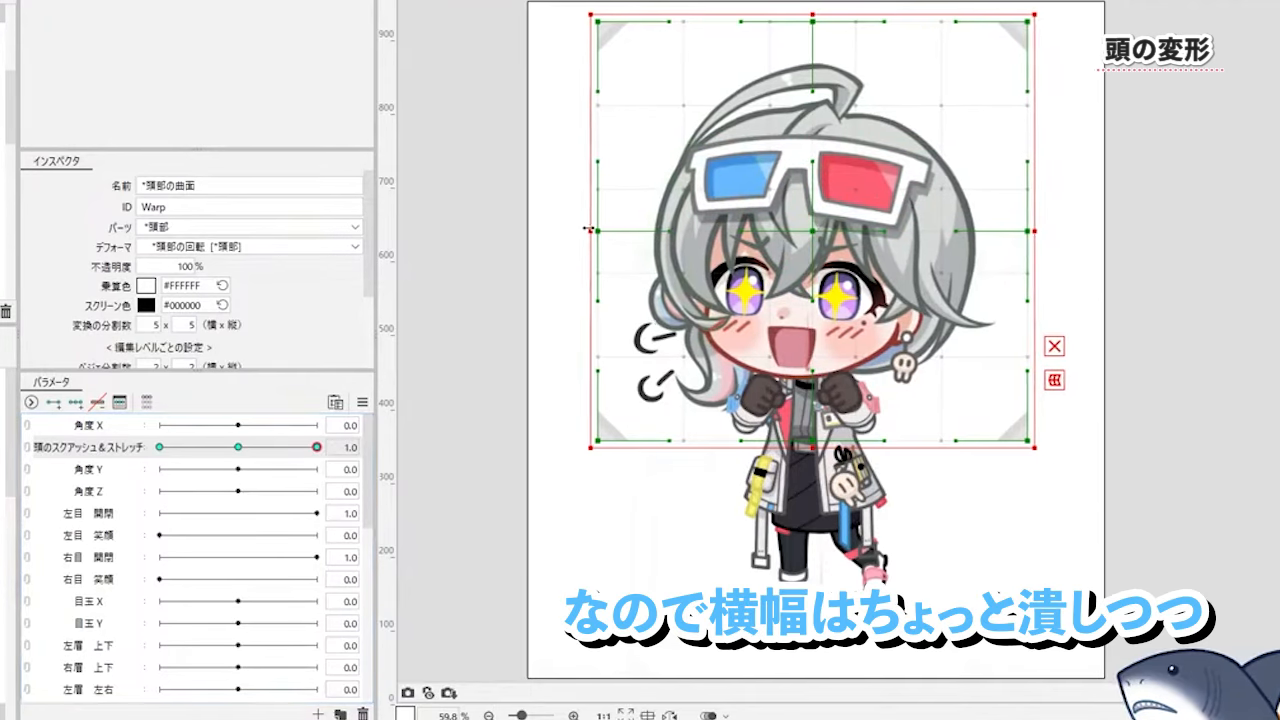
pyautogui.moveTo(585, 230); pyautogui.dragTo(596, 230)
pyautogui.moveTo(812, 12); pyautogui.dragTo(812, 6)
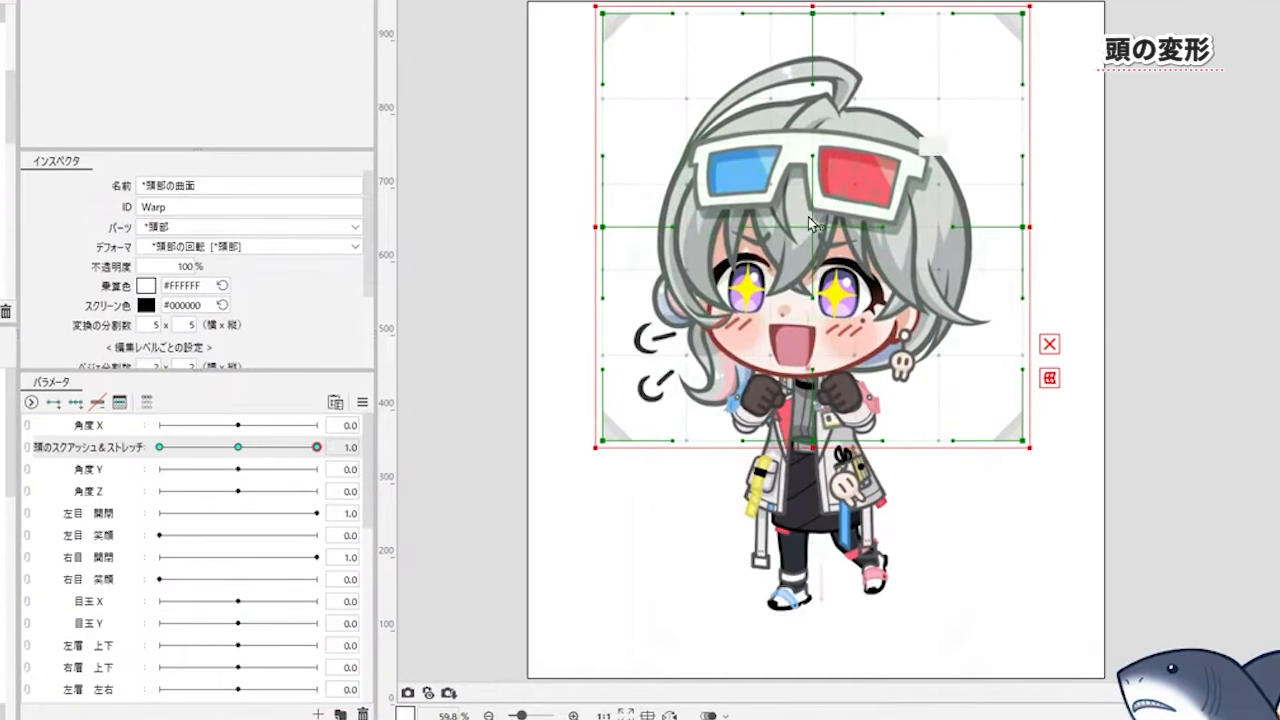
# Step: Arch the head warp upward at its centre and upper-middle points, and preview the stretch between parameter values 0.0 and 1.0
pyautogui.click(1050, 344)
pyautogui.moveTo(812, 226); pyautogui.dragTo(814, 218)
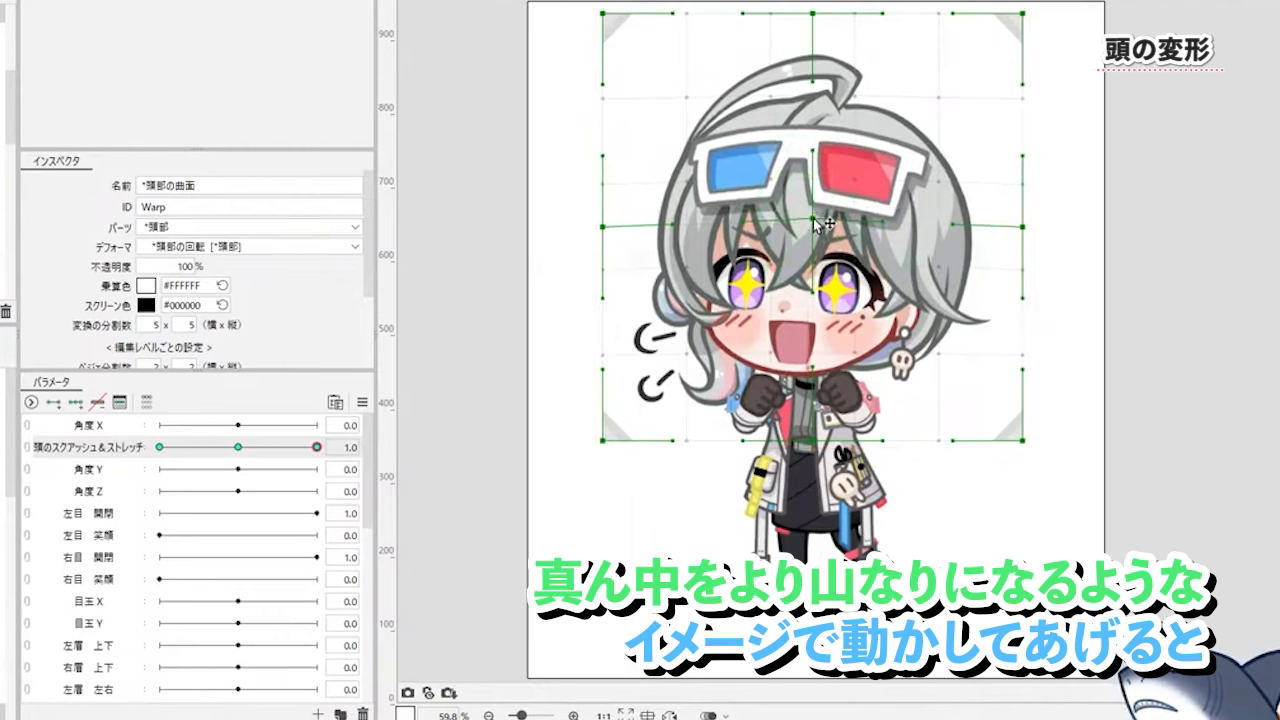
pyautogui.moveTo(813, 14); pyautogui.dragTo(813, 10)
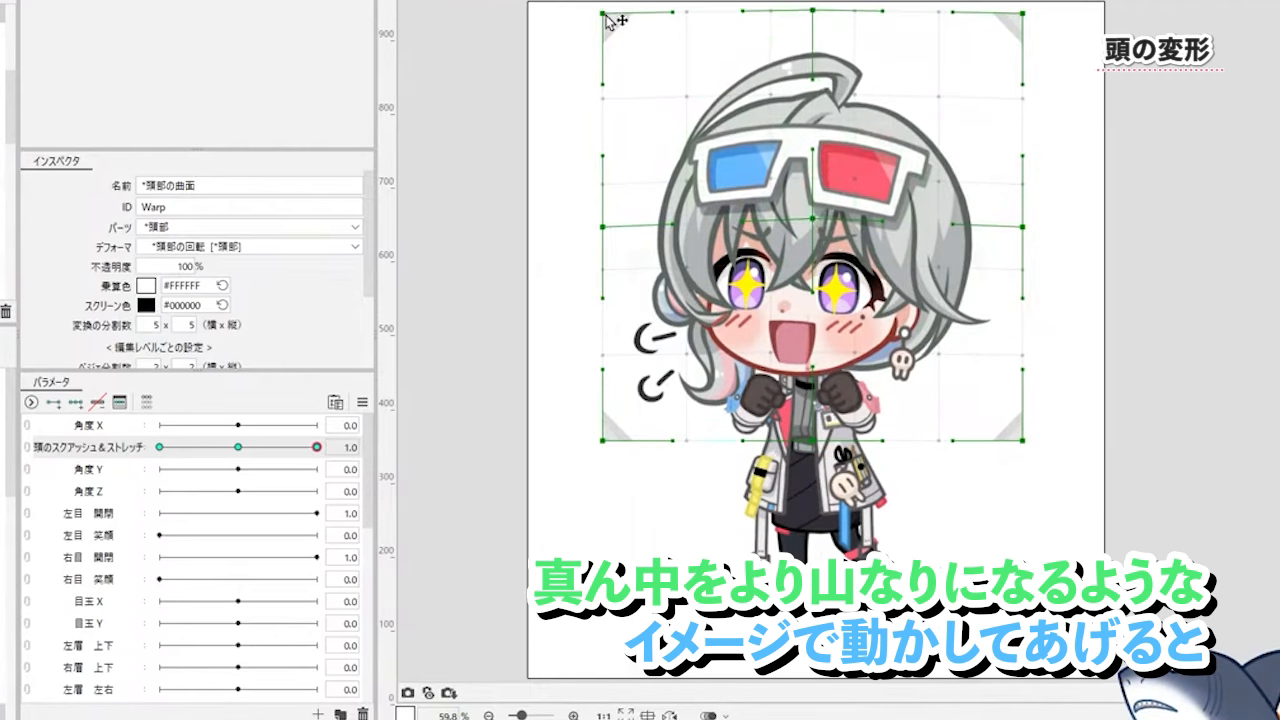
pyautogui.moveTo(252, 449); pyautogui.dragTo(370, 443)
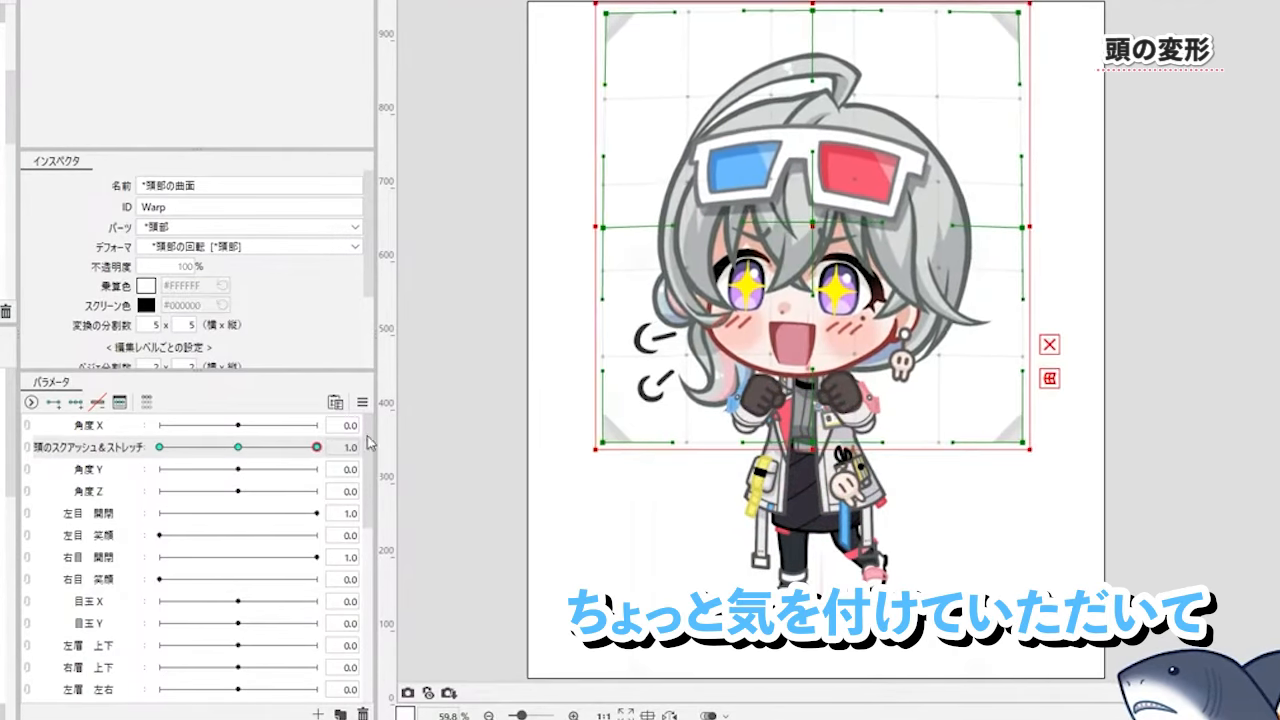
pyautogui.moveTo(242, 450); pyautogui.dragTo(320, 447)
pyautogui.click(240, 449)
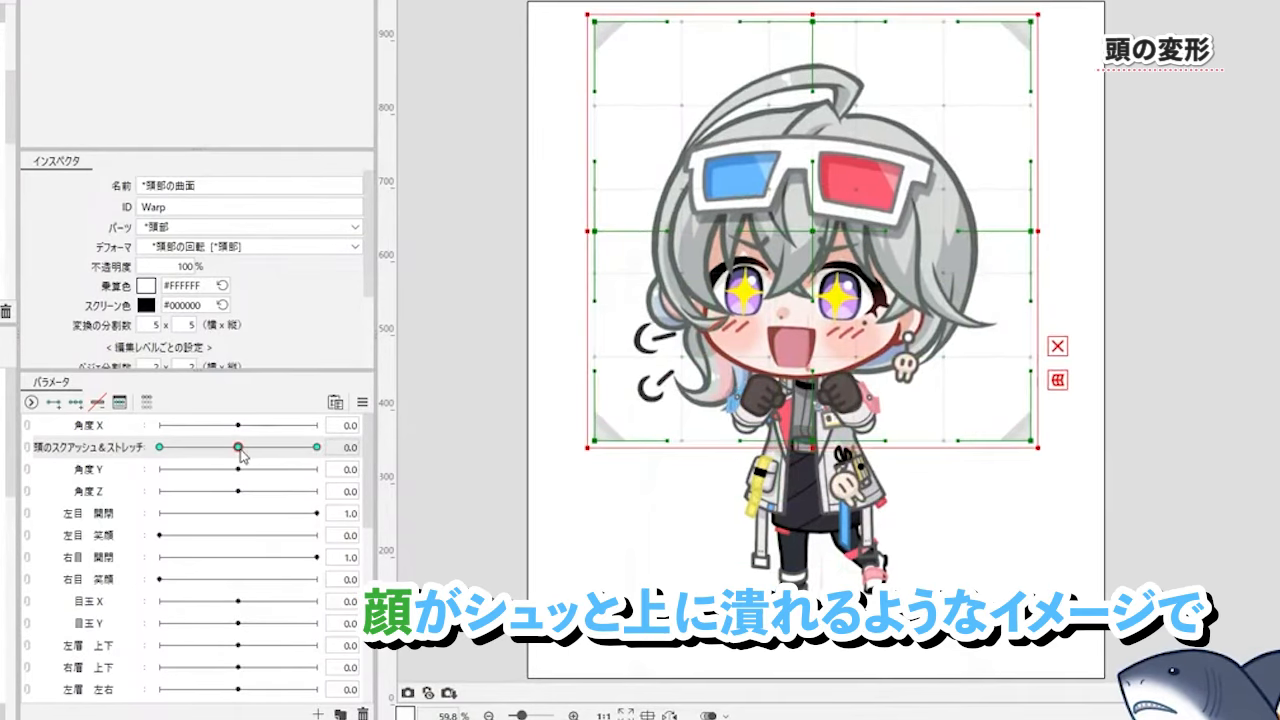
pyautogui.moveTo(242, 449); pyautogui.dragTo(317, 447)
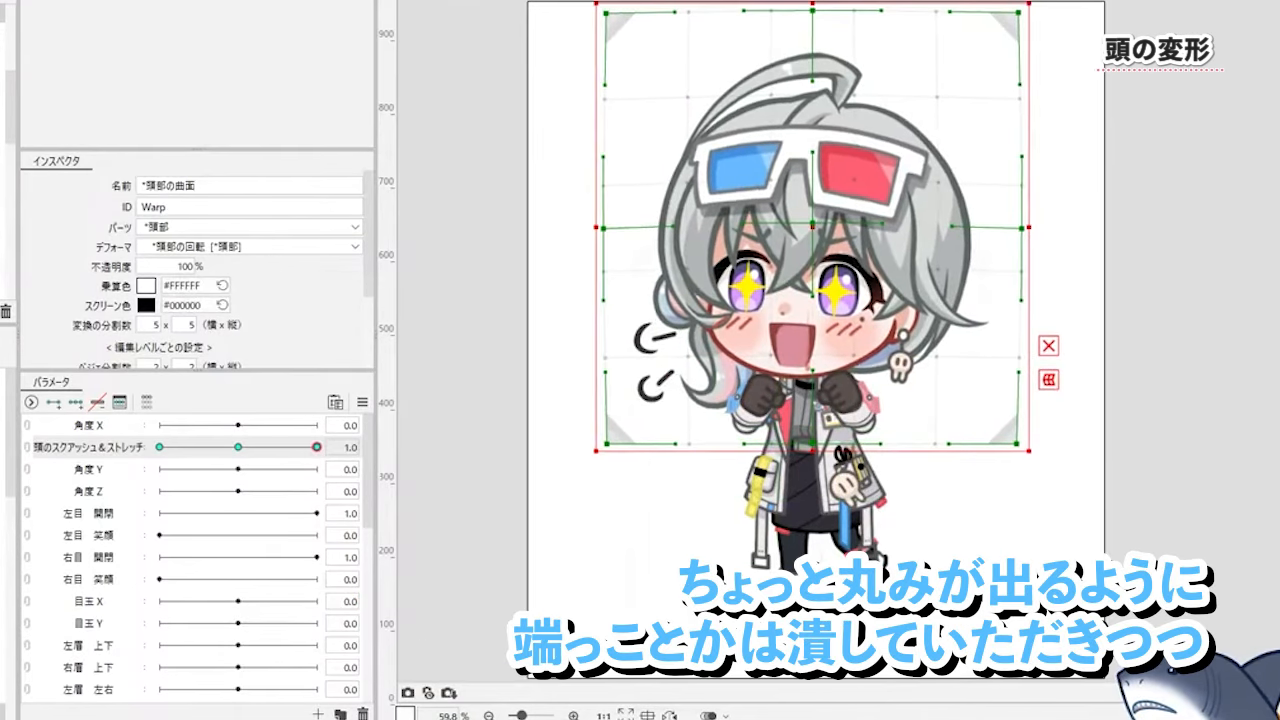
# Step: Round the head warp at value 1.0 by pulling both upper corners inward and raising the upper-middle and centre points slightly
pyautogui.moveTo(607, 15); pyautogui.dragTo(611, 15)
pyautogui.moveTo(1021, 15); pyautogui.dragTo(1017, 15)
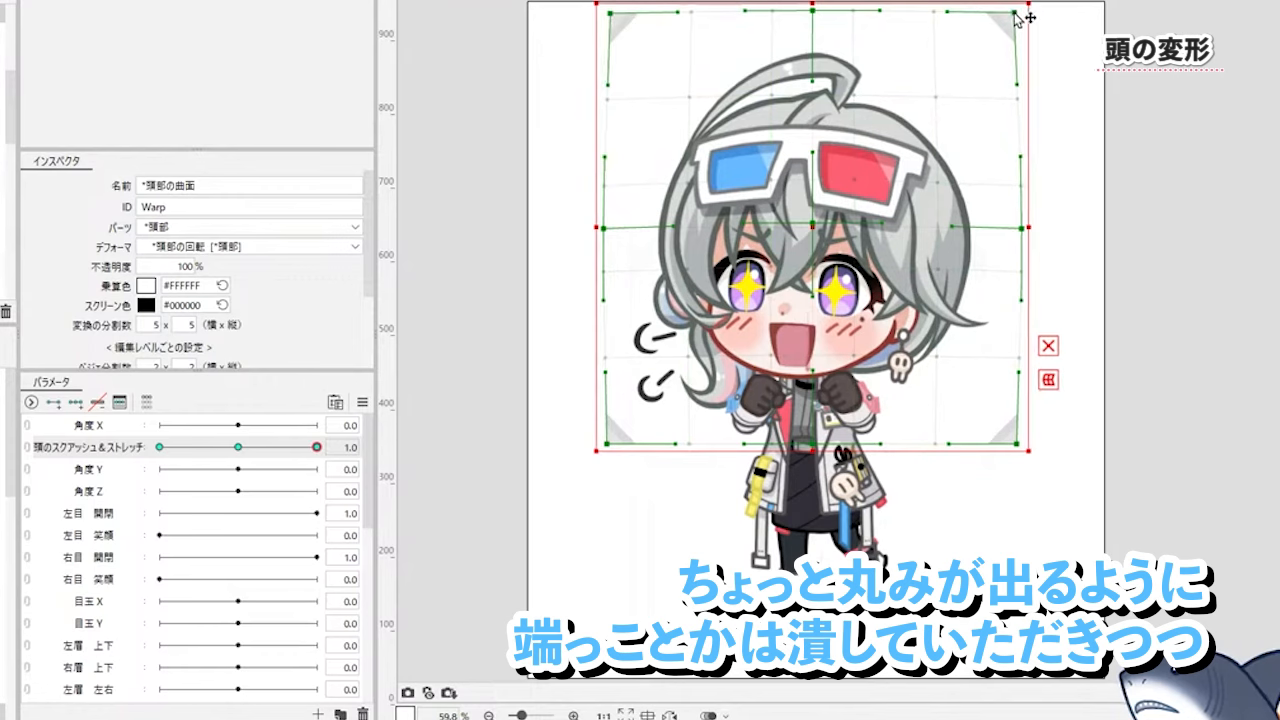
pyautogui.moveTo(812, 11); pyautogui.dragTo(812, 8)
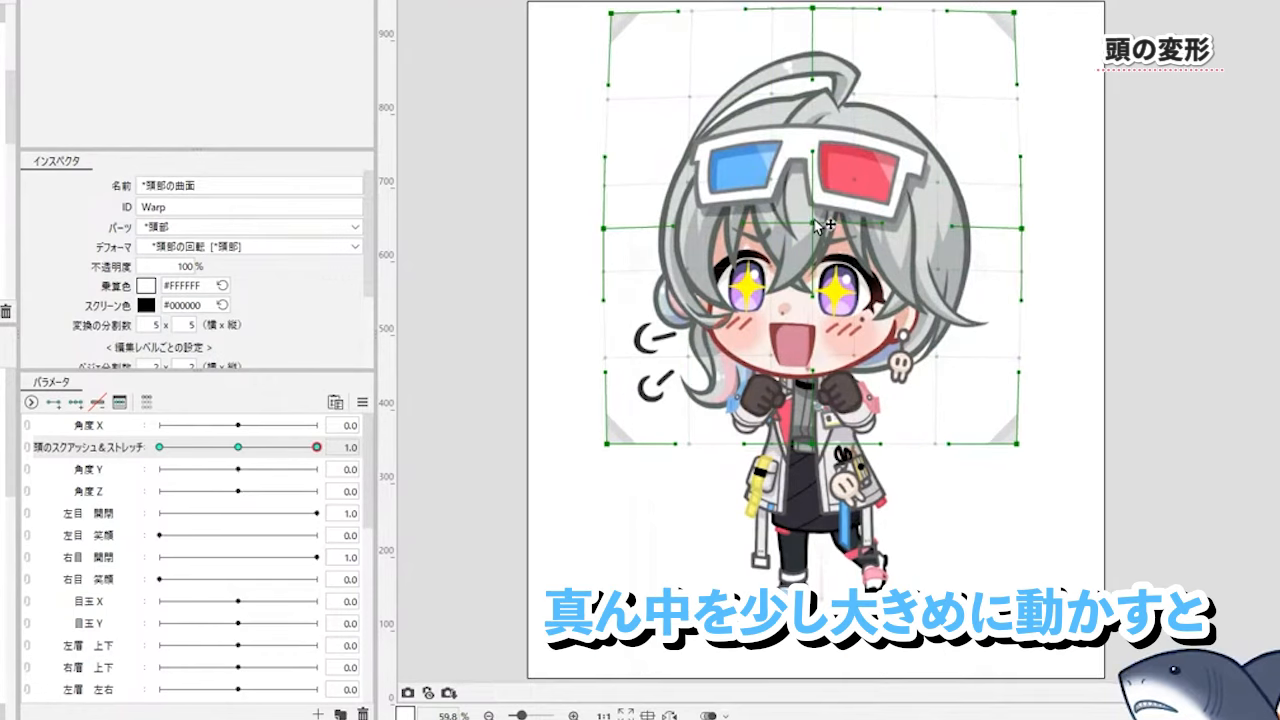
pyautogui.moveTo(812, 224); pyautogui.dragTo(812, 220)
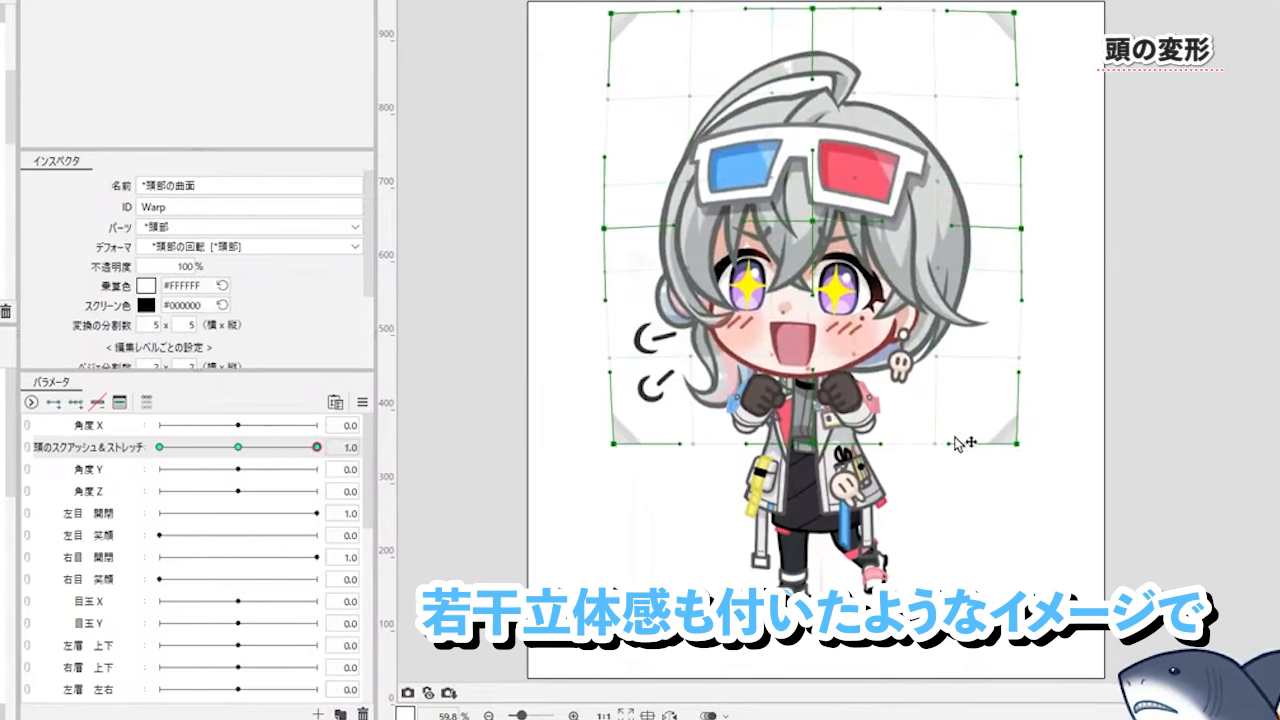
# Step: Copy the head warp's shape at value 1.0, paste it inverted onto the -1.0 key of 頭のスクアッシュ&ストレッチ, and preview the squash
pyautogui.moveTo(240, 448); pyautogui.dragTo(325, 442)
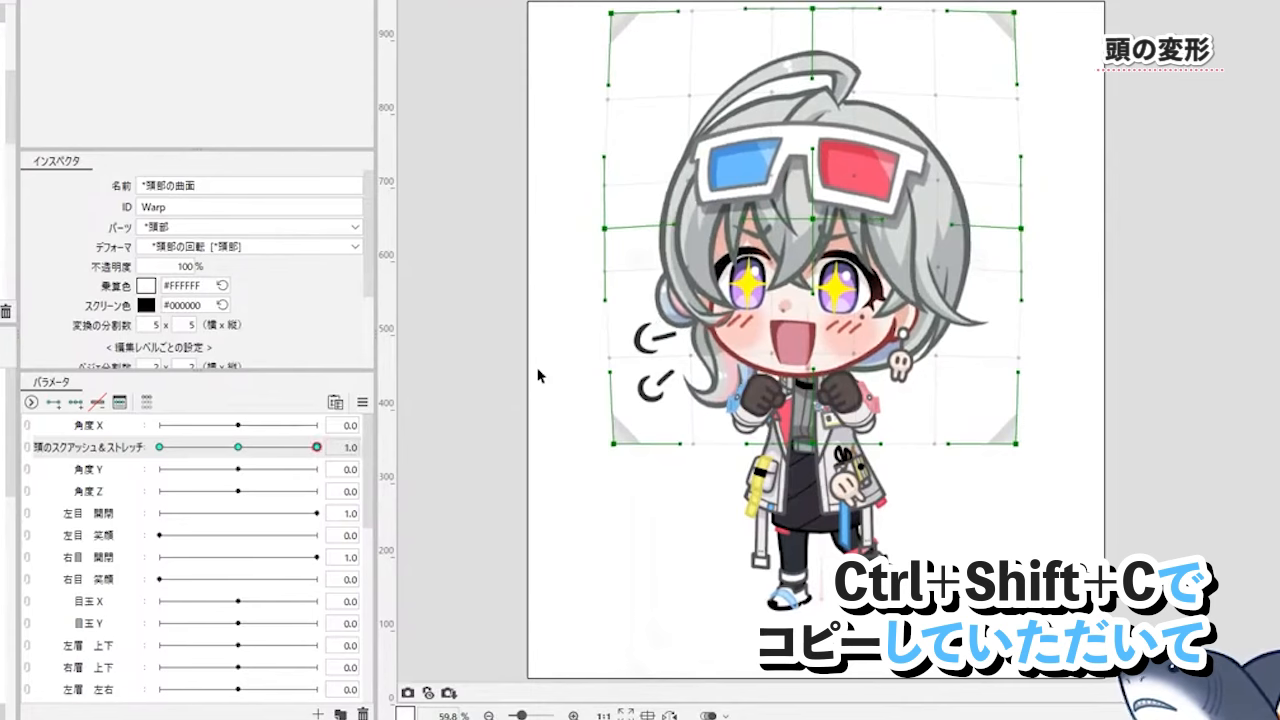
pyautogui.click(158, 447)
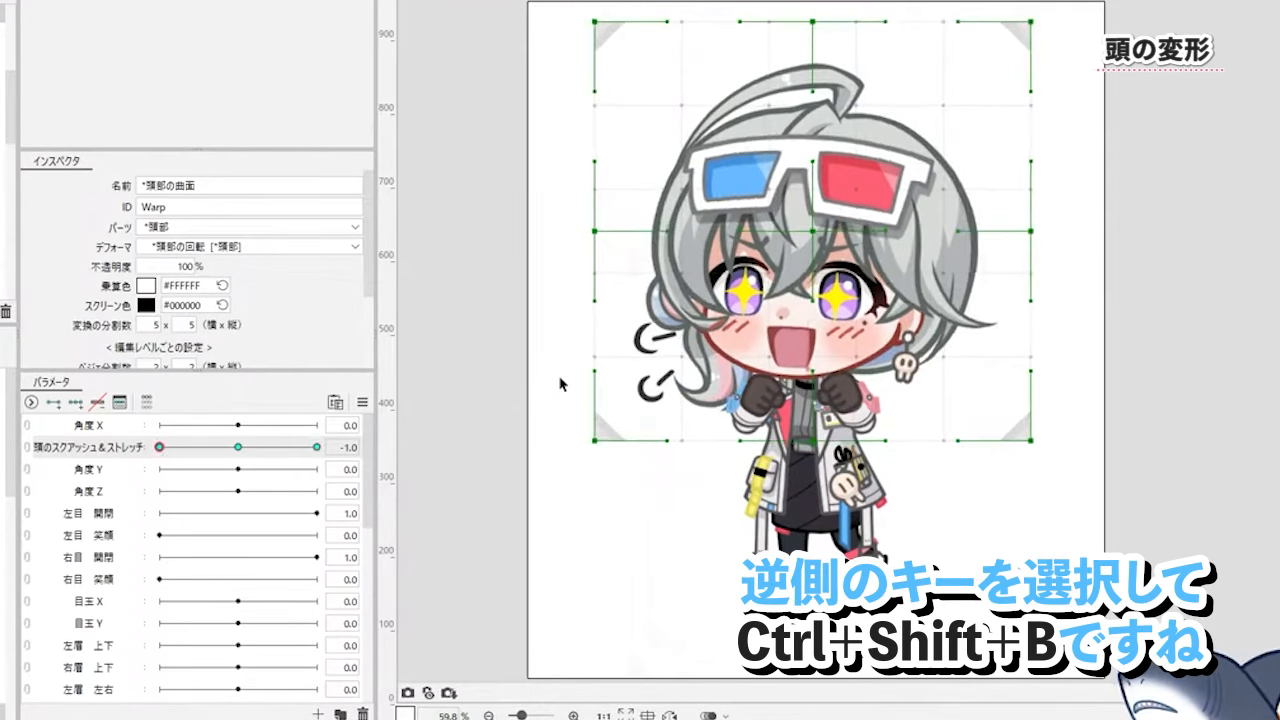
pyautogui.hotkey('ctrl', 'shift', 'b')
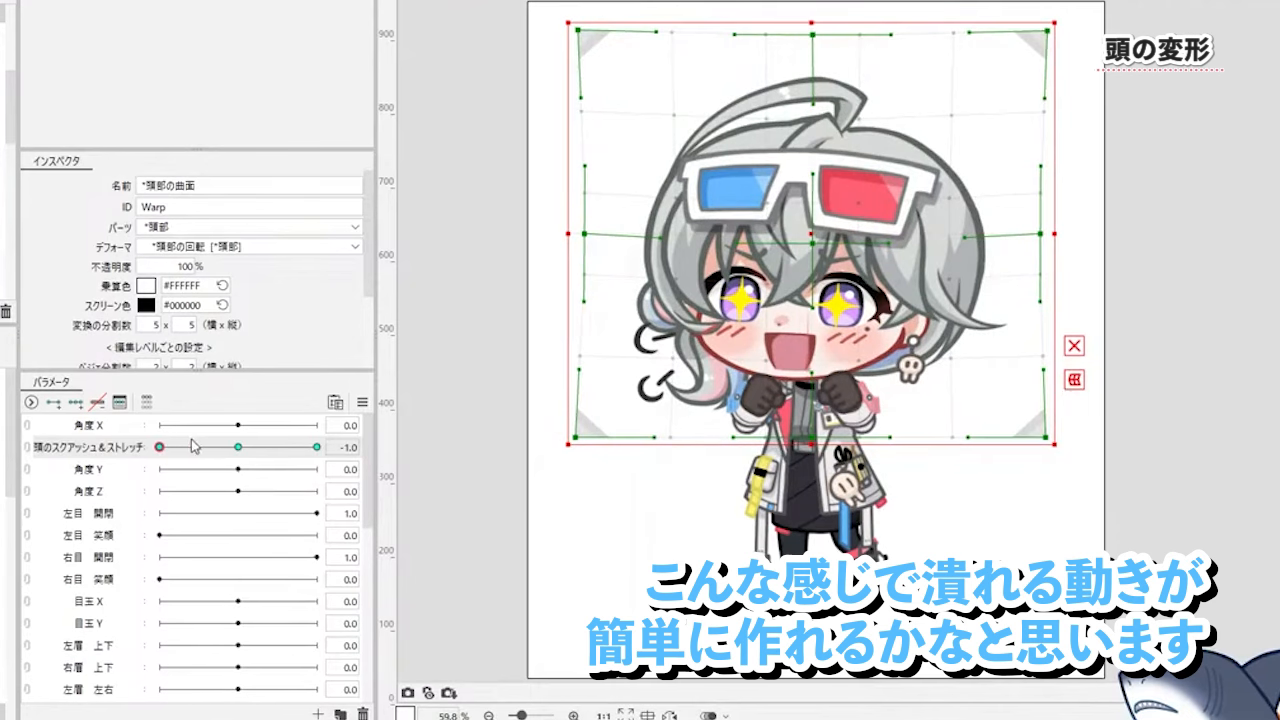
pyautogui.moveTo(193, 446); pyautogui.dragTo(115, 470)
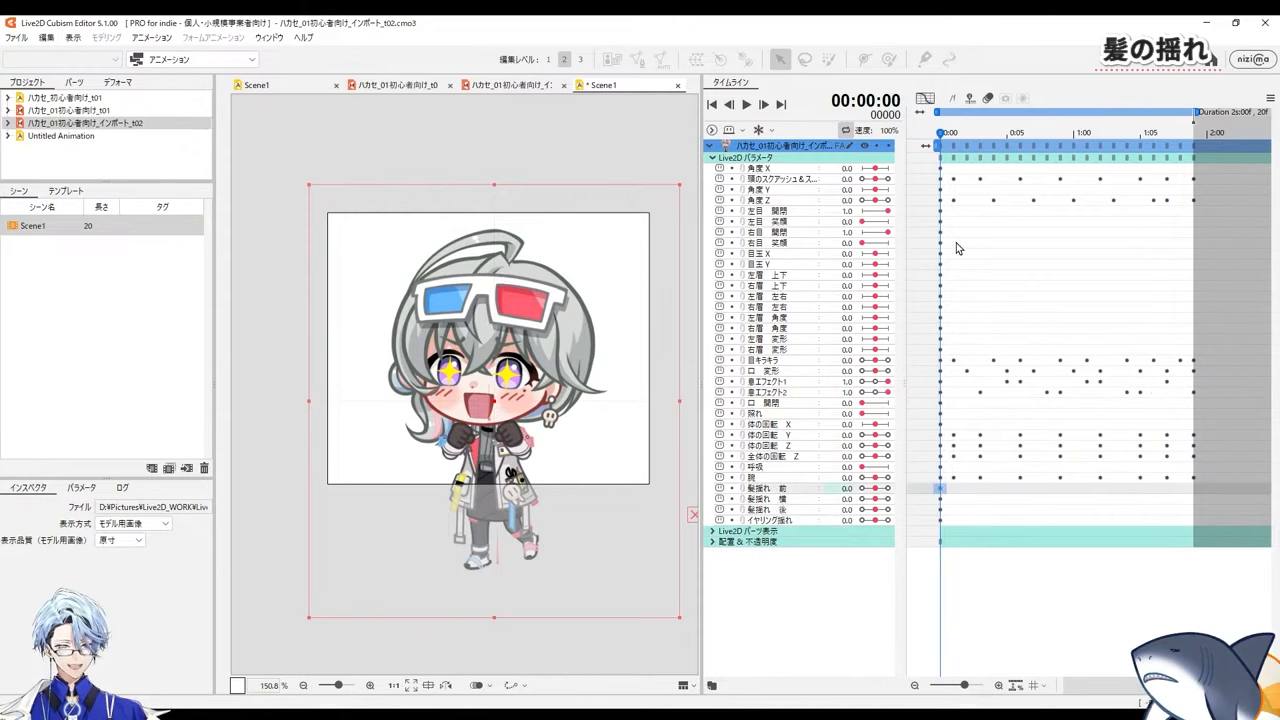
# Step: Copy all keyframes of the 頭のスクアッシュ&ストレッチ curve in the animation timeline and paste them onto 髪揺れ 前, starting at frame 0
pyautogui.click(966, 243)
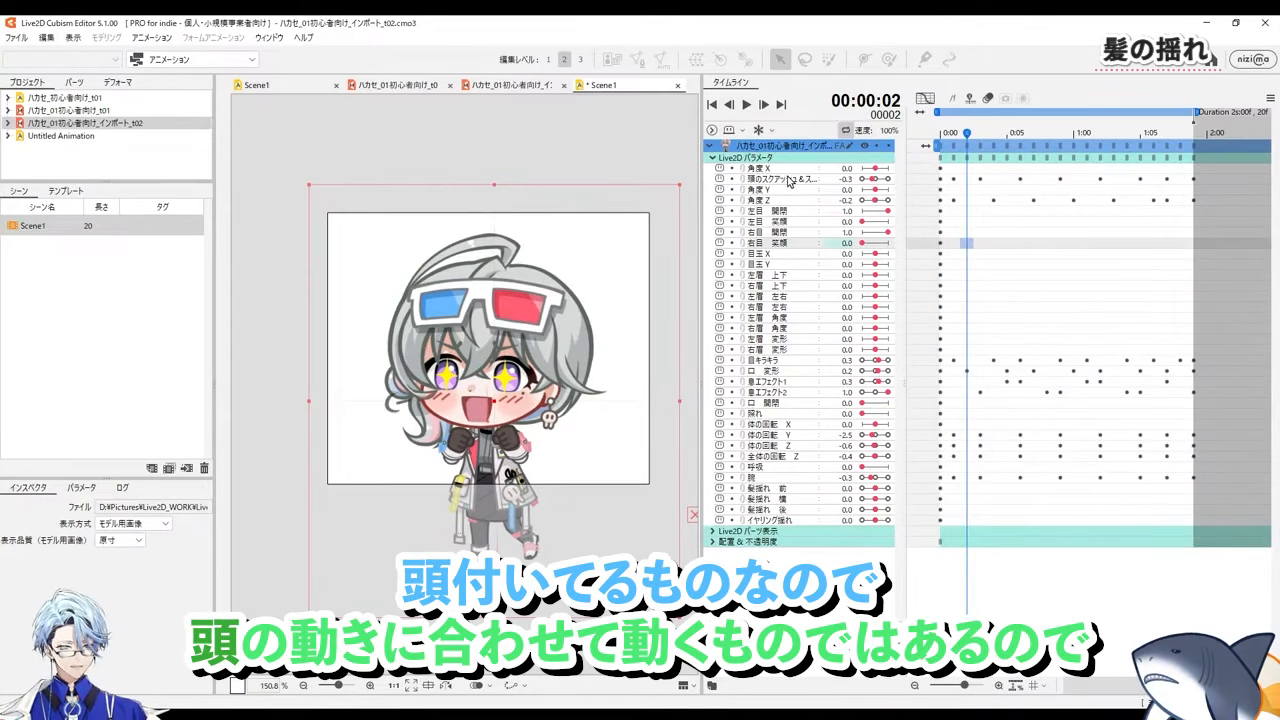
pyautogui.doubleClick(782, 181)
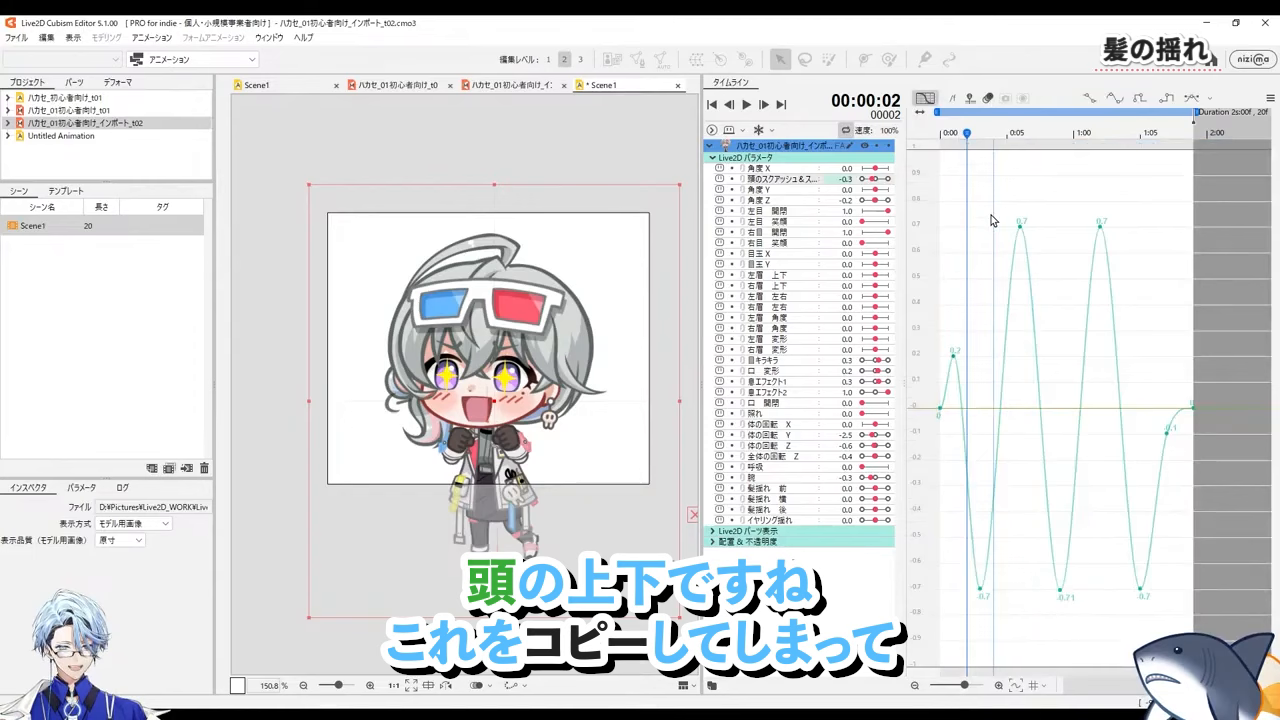
pyautogui.click(992, 220)
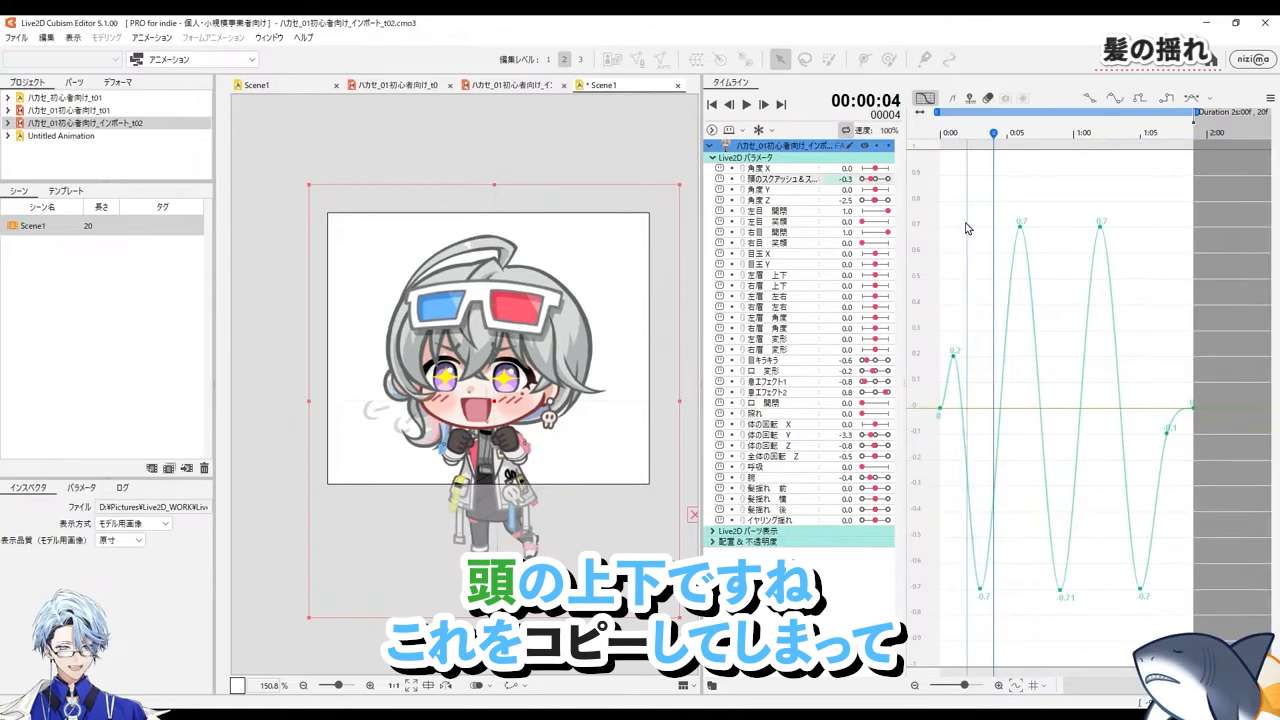
pyautogui.hotkey('ctrl', 'a')
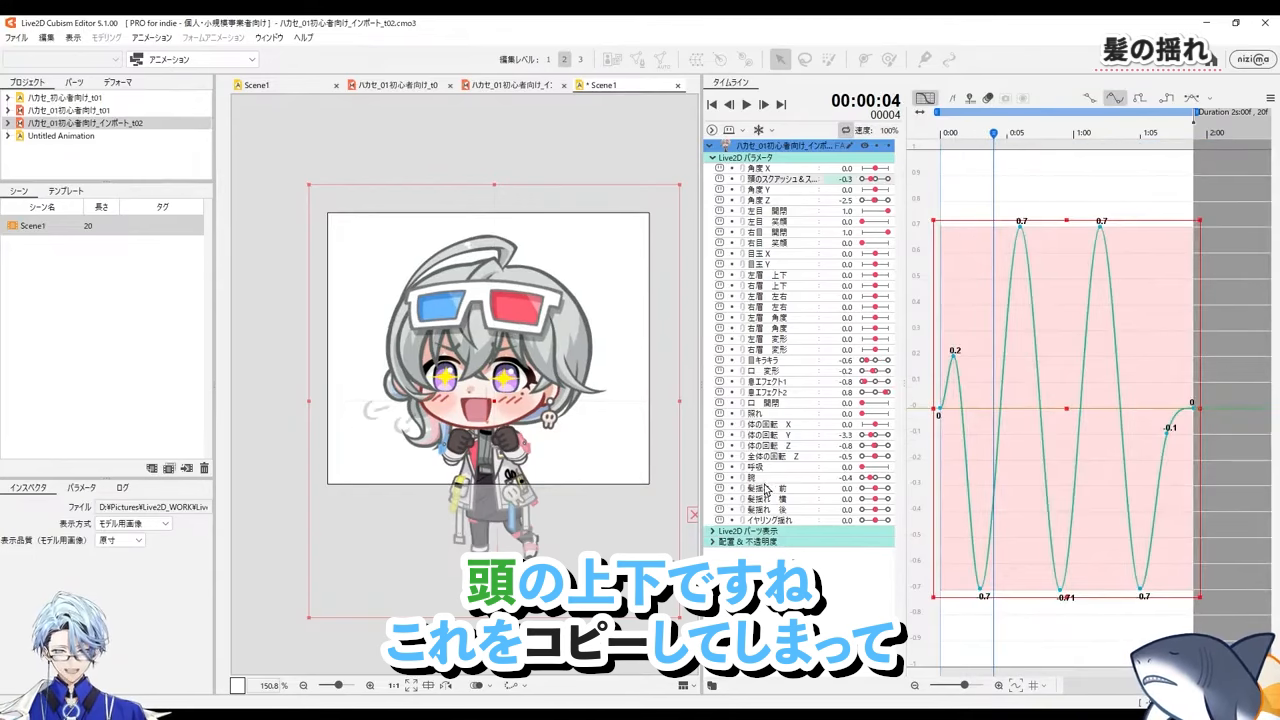
pyautogui.click(767, 488)
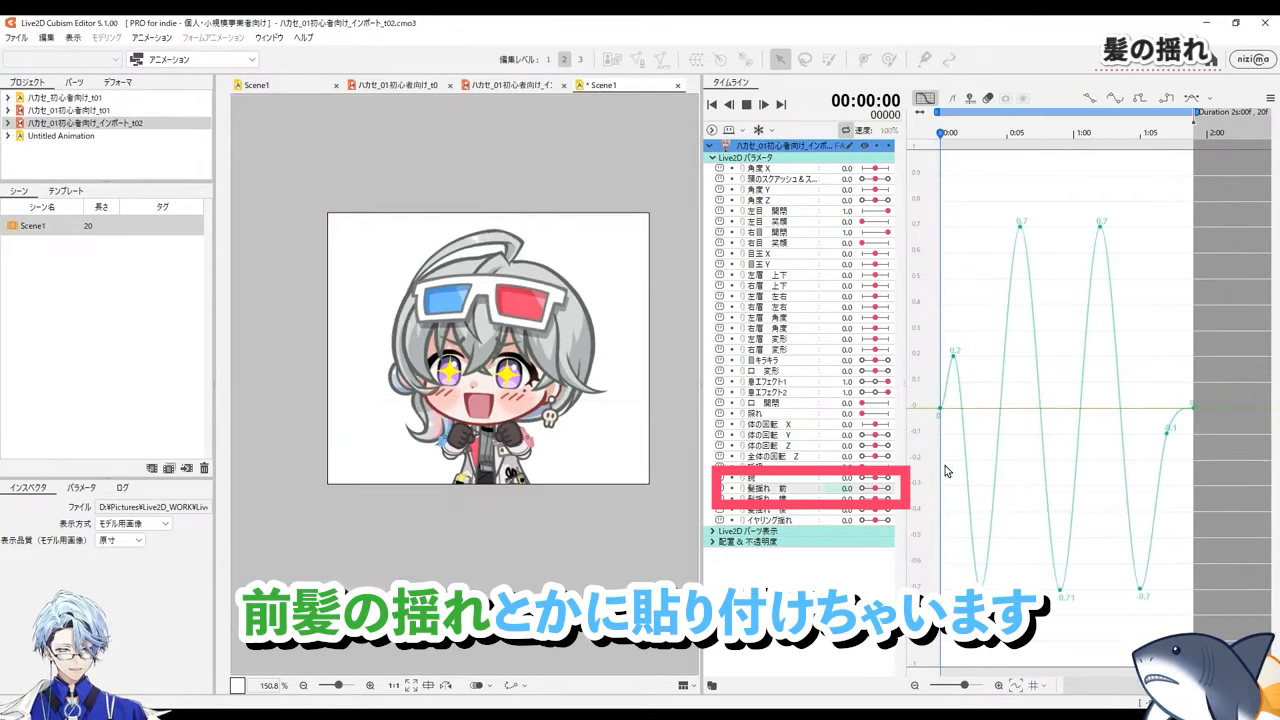
# Step: Smooth the 髪揺れ 前 curve and enlarge its large swings to about 0.9 and -0.9, with the small first peak at 0.2
pyautogui.moveTo(950, 475); pyautogui.dragTo(1167, 475)
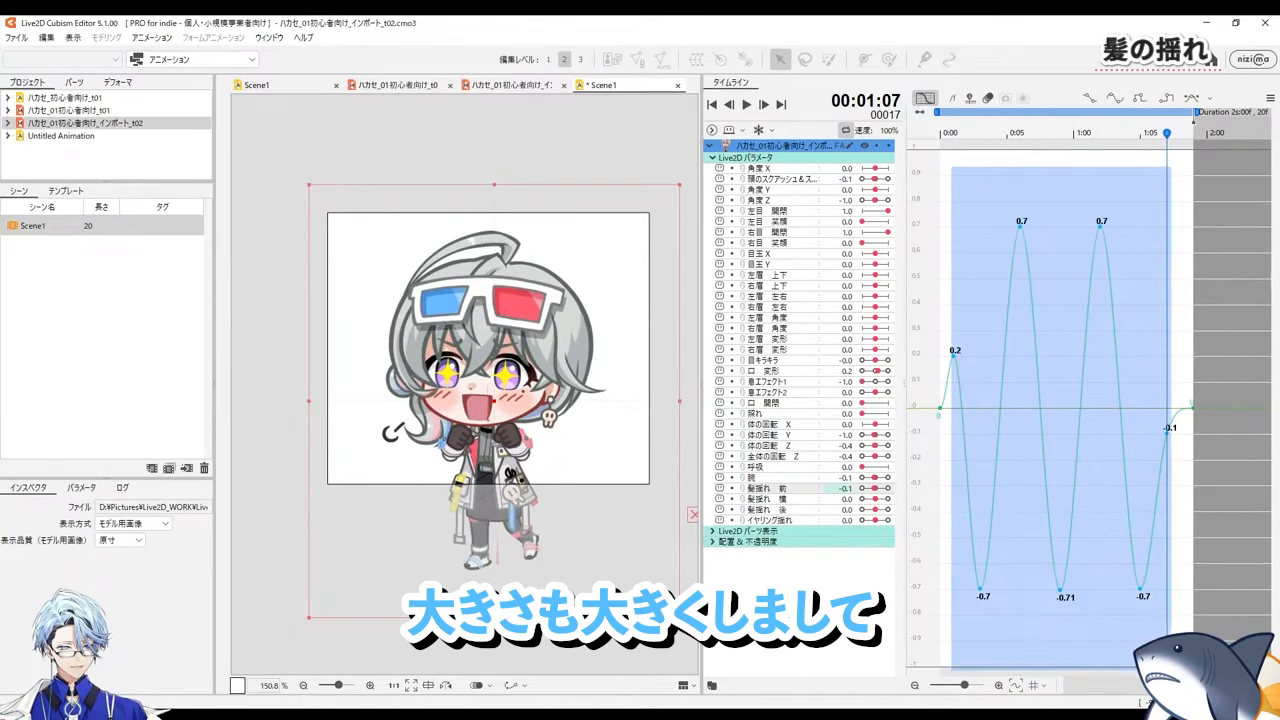
pyautogui.click(1115, 97)
pyautogui.moveTo(1060, 597); pyautogui.dragTo(1059, 648)
pyautogui.moveTo(1060, 220); pyautogui.dragTo(1063, 165)
pyautogui.click(942, 325)
pyautogui.moveTo(953, 340); pyautogui.dragTo(953, 356)
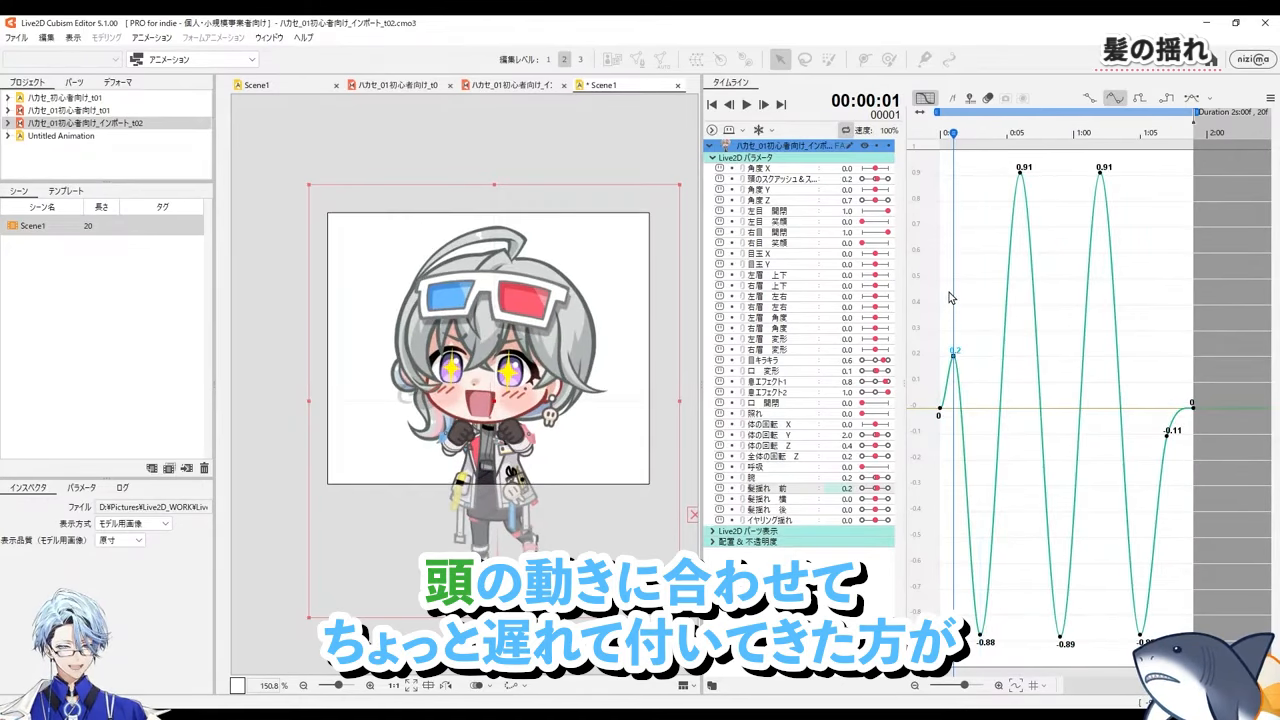
# Step: Shift the 髪揺れ 前 keyframes between the first and last keys one frame later, and preview the delayed hair sway
pyautogui.moveTo(951, 297); pyautogui.dragTo(950, 671)
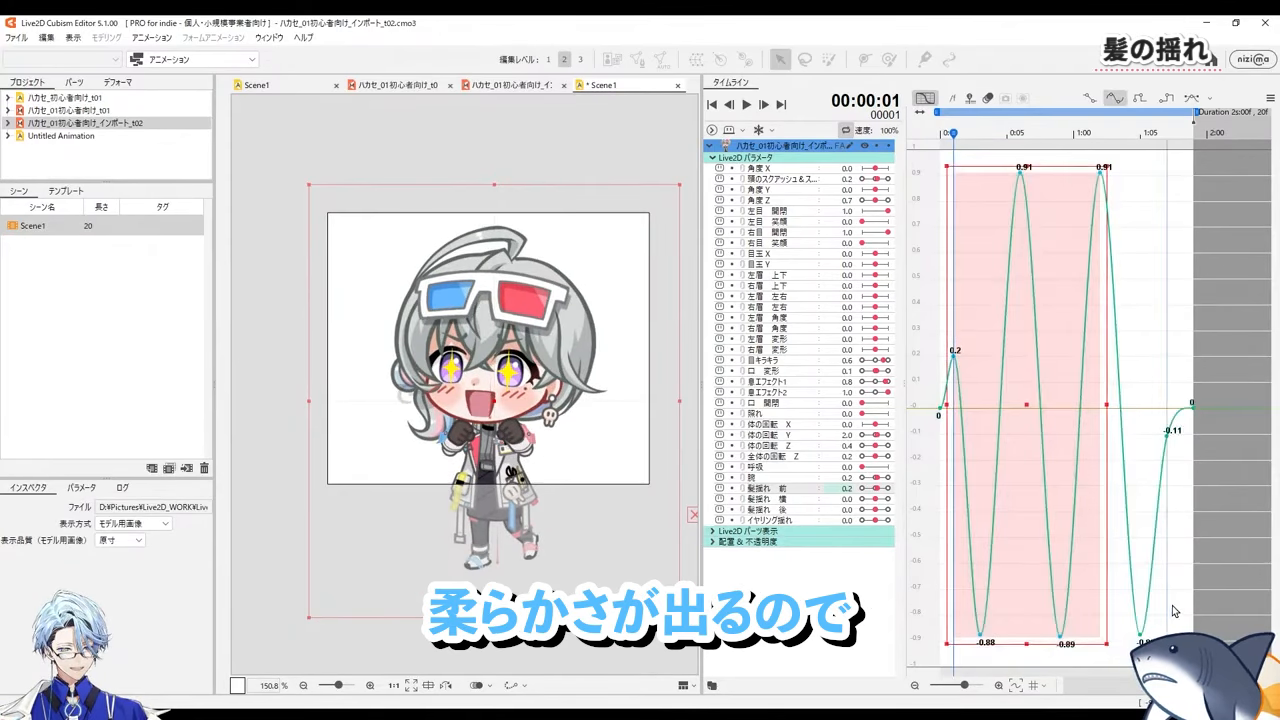
pyautogui.moveTo(1180, 160); pyautogui.dragTo(948, 676)
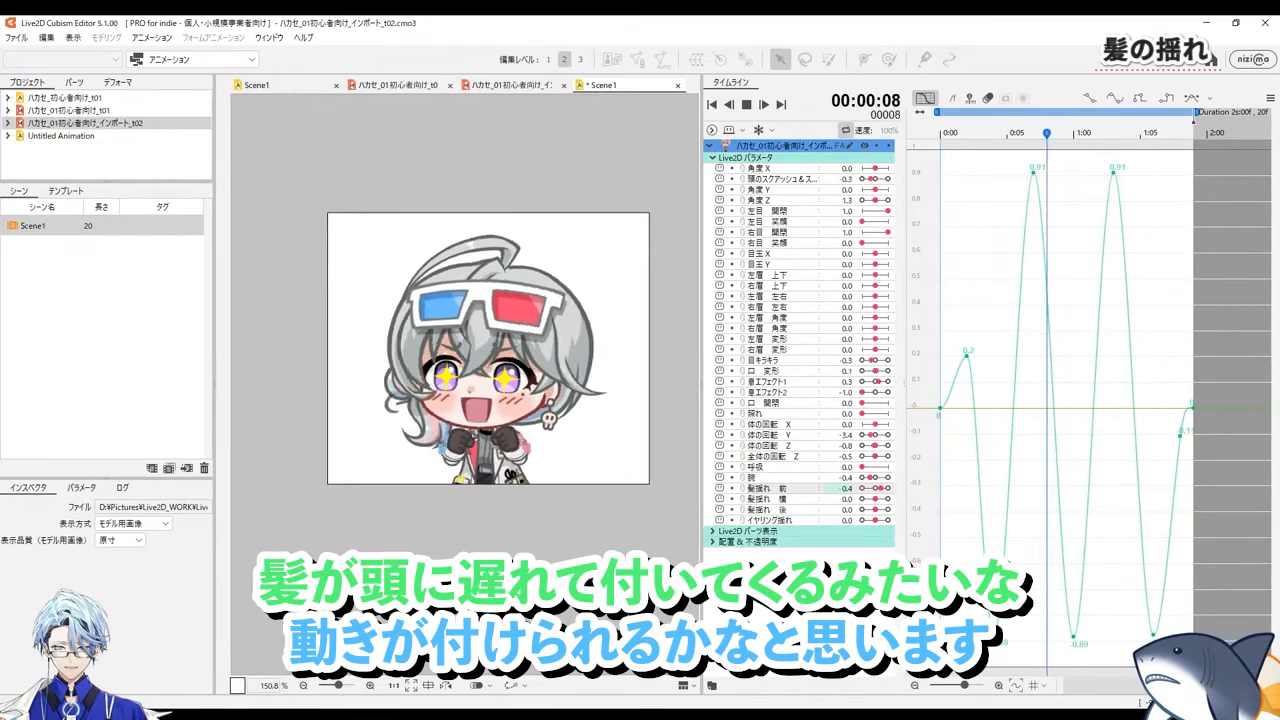
pyautogui.press('space')
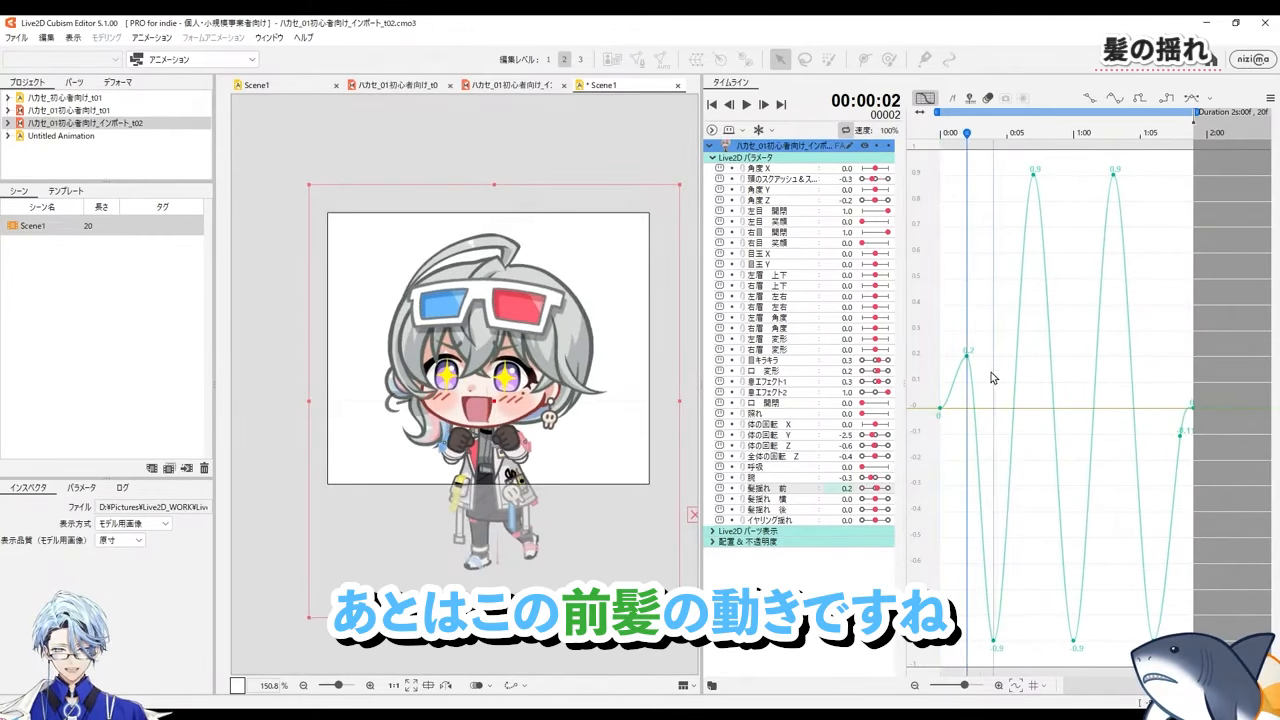
# Step: Copy all 髪揺れ 前 keyframes, paste them onto 髪揺れ 横, 髪揺れ 後 and イヤリング揺れ from frame 0, and preview the motion
pyautogui.click(949, 457)
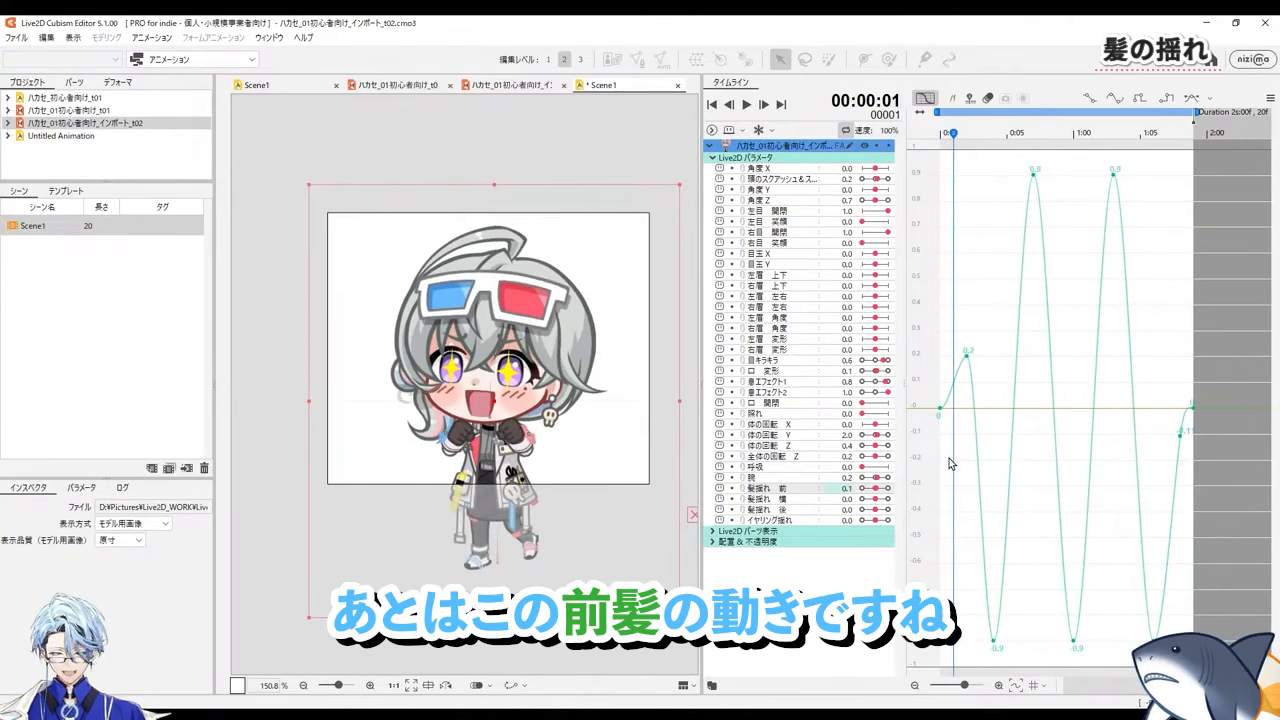
pyautogui.hotkey('ctrl', 'a')
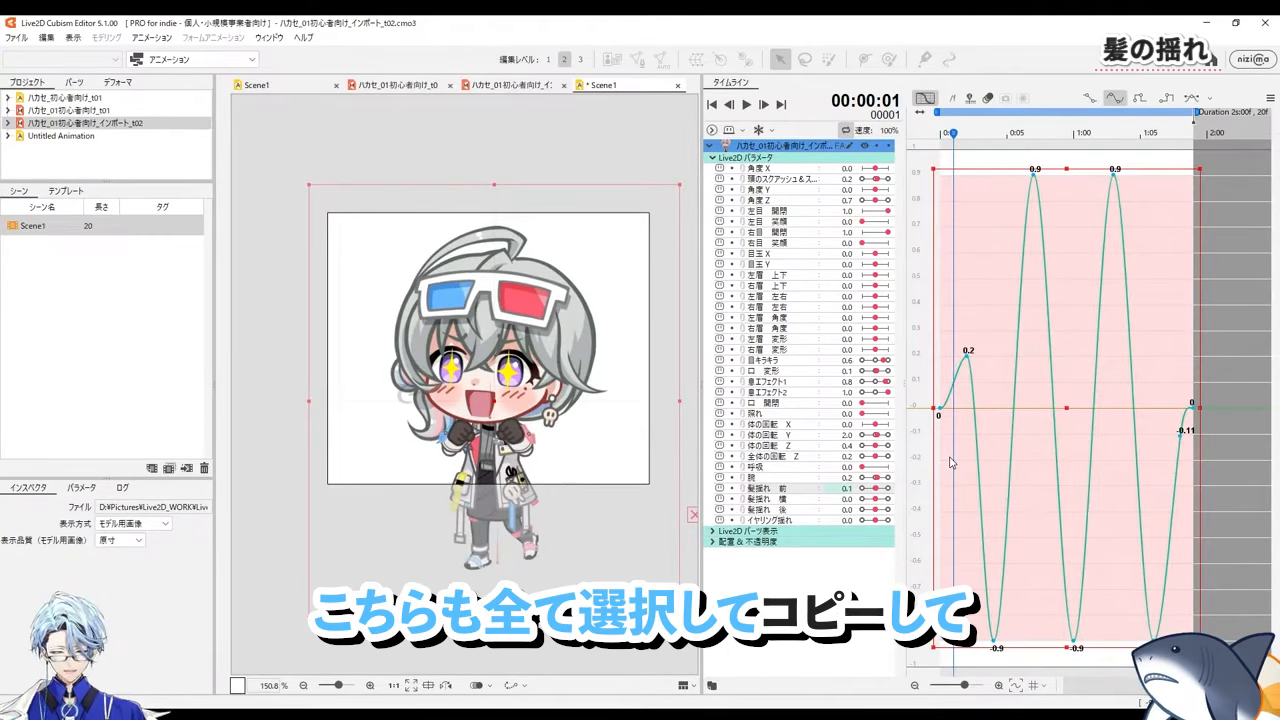
pyautogui.click(950, 462)
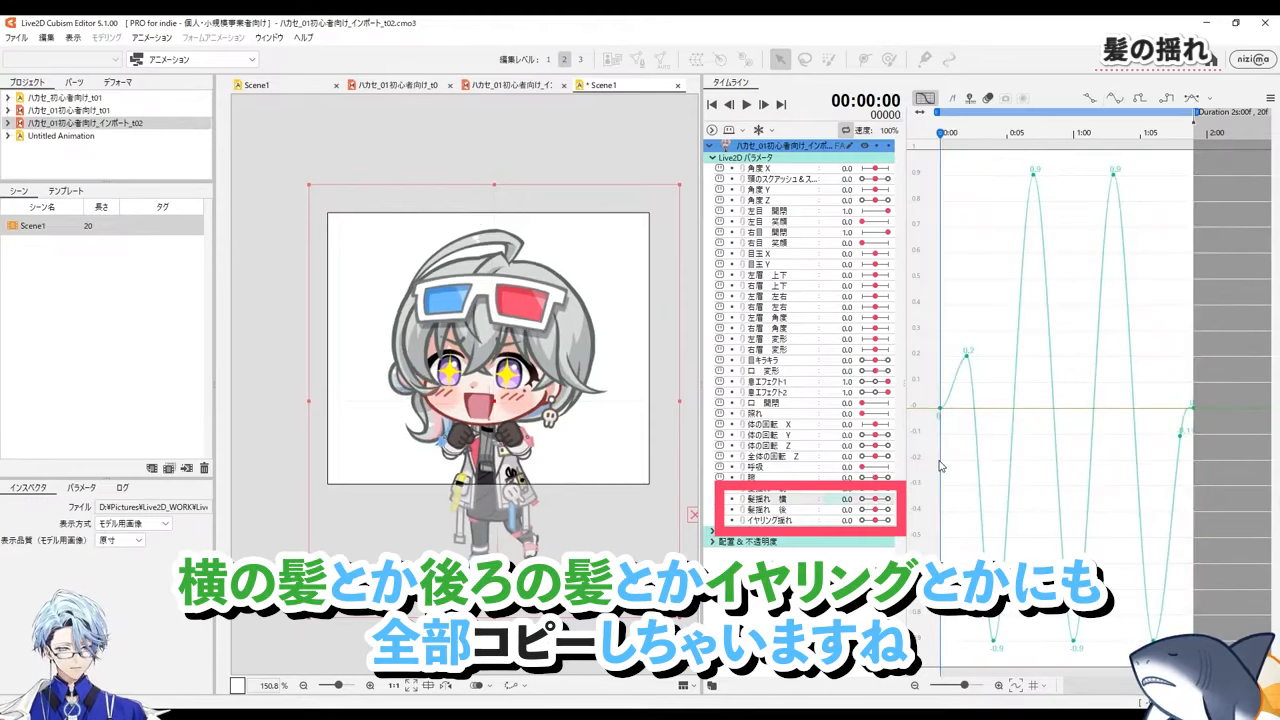
pyautogui.click(783, 511)
pyautogui.hotkey('ctrl', 'v')
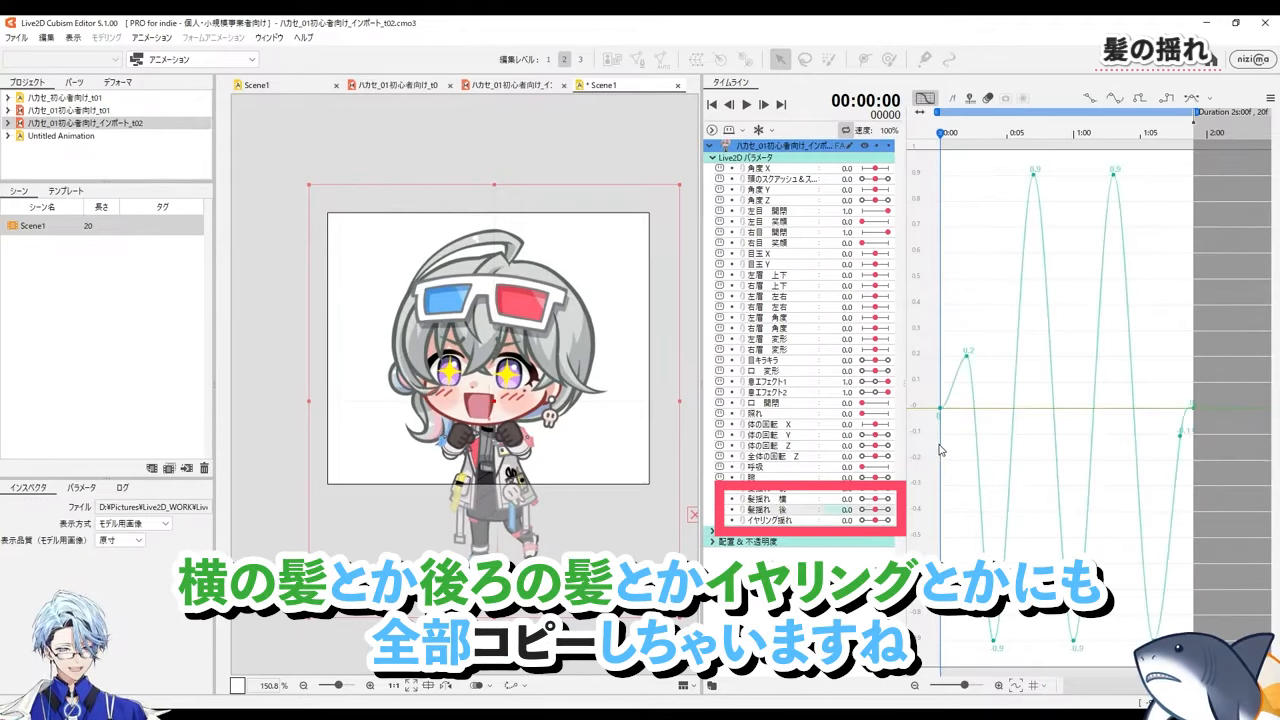
pyautogui.click(783, 520)
pyautogui.hotkey('ctrl', 'v')
pyautogui.press('space')
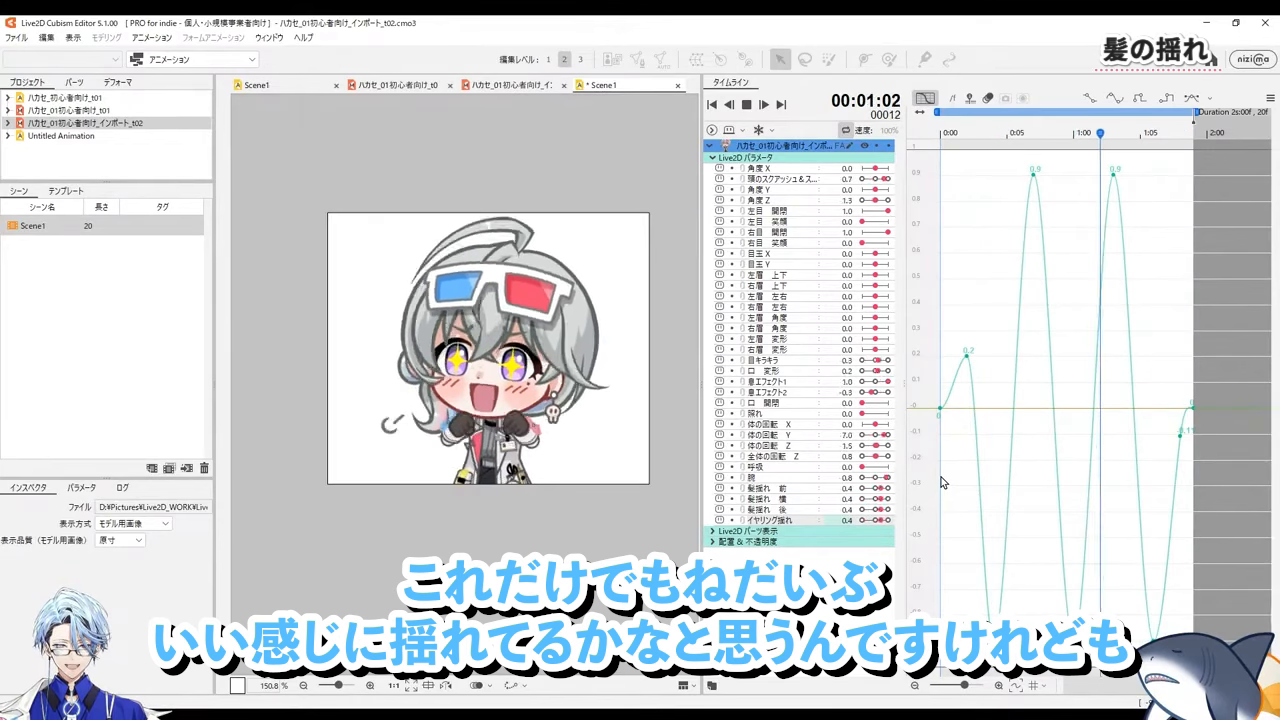
pyautogui.press('space')
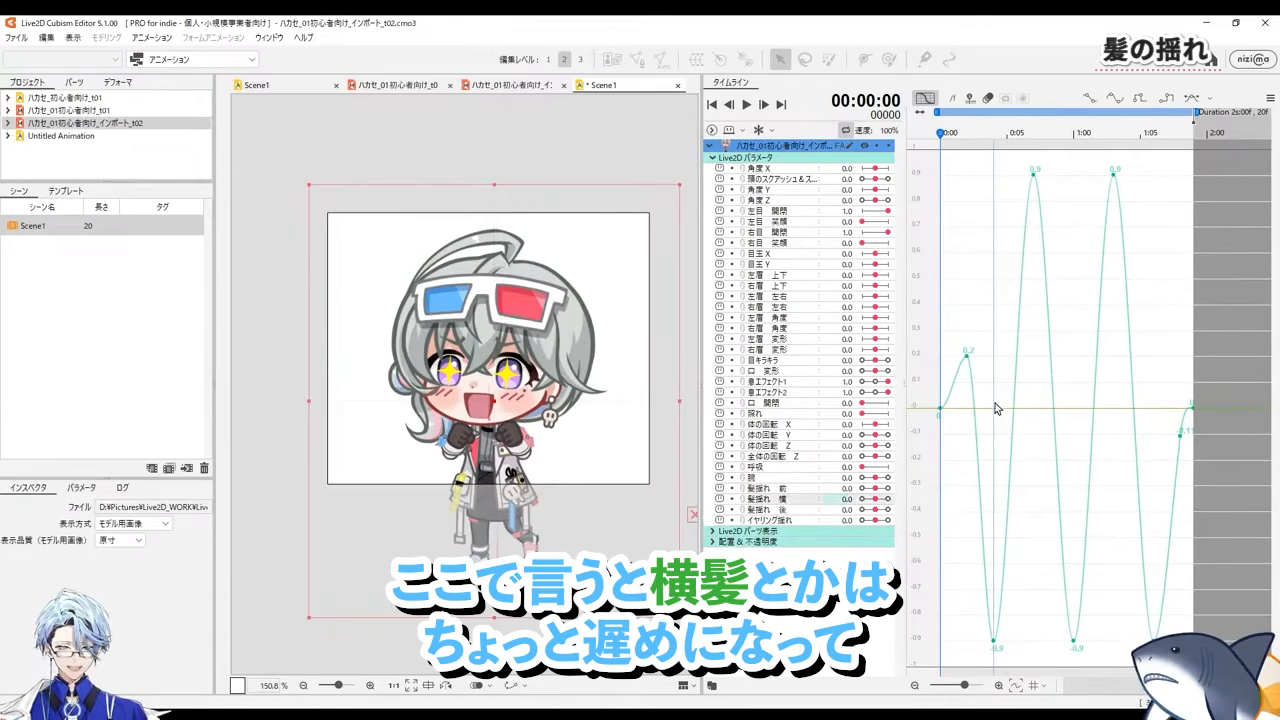
# Step: Move the small first peak of the イヤリング揺れ curve one frame earlier, to frame 1 at value 0.2
pyautogui.click(988, 541)
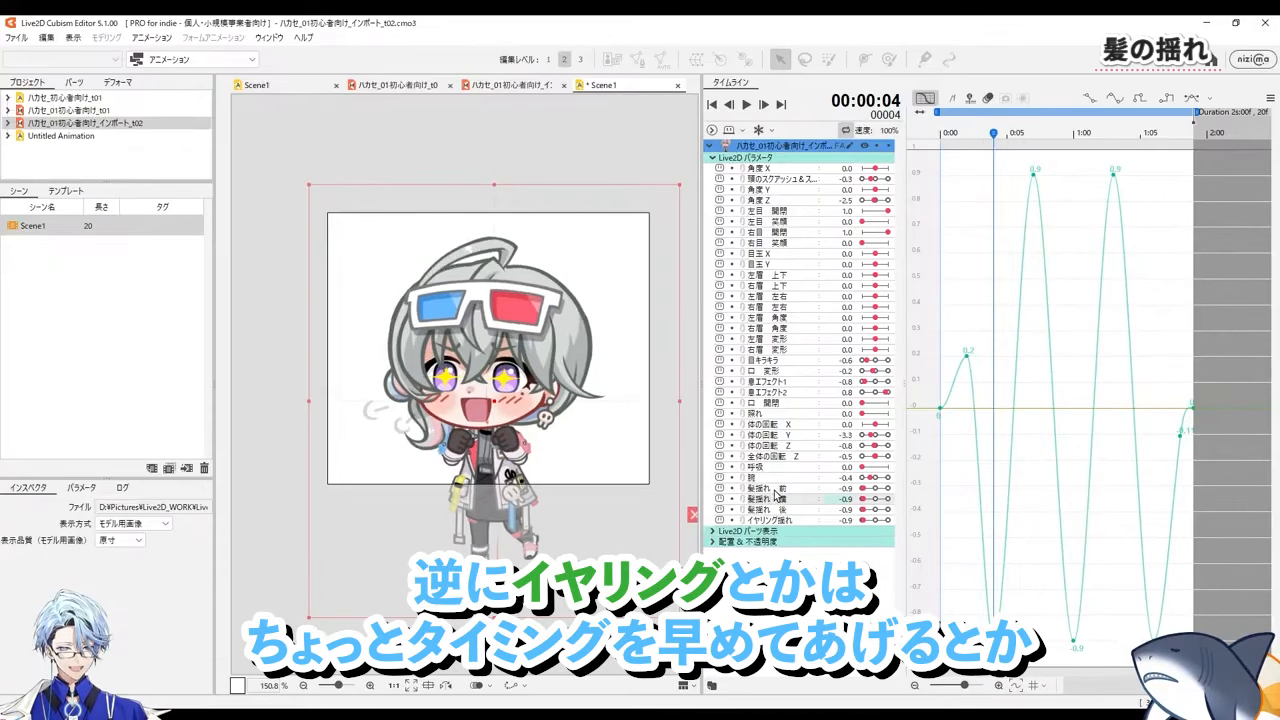
pyautogui.moveTo(967, 355); pyautogui.dragTo(953, 354)
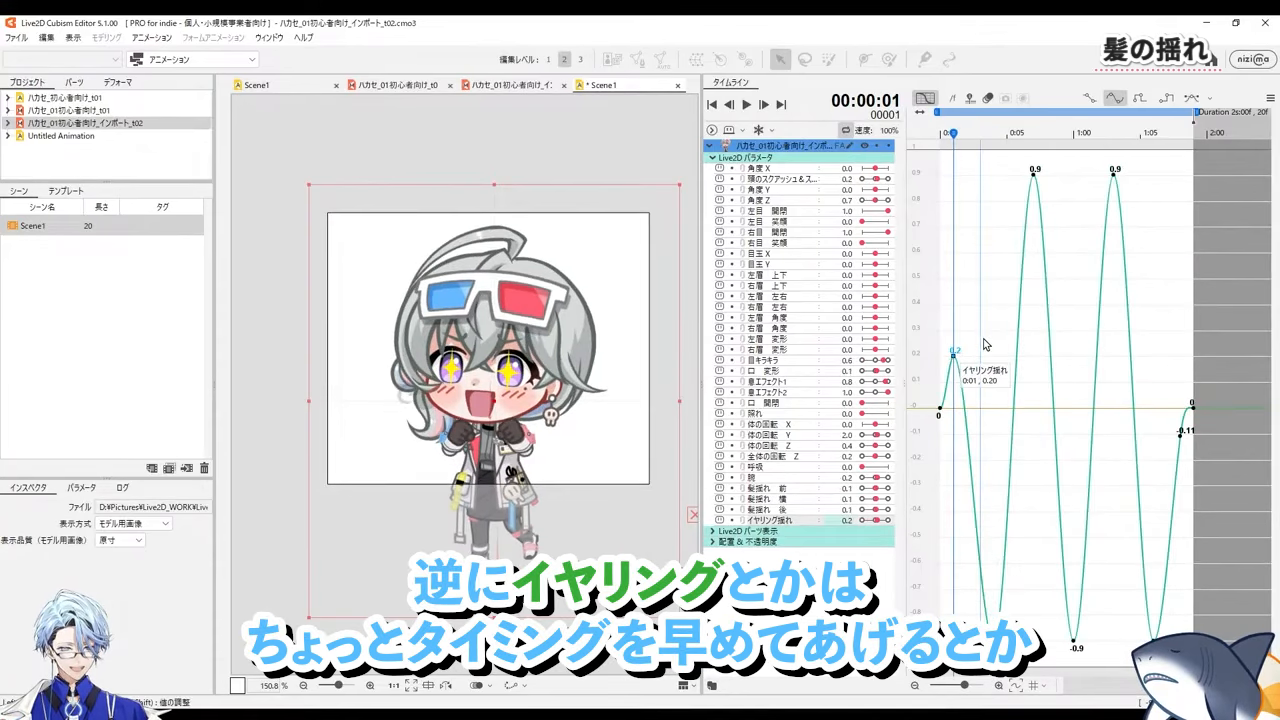